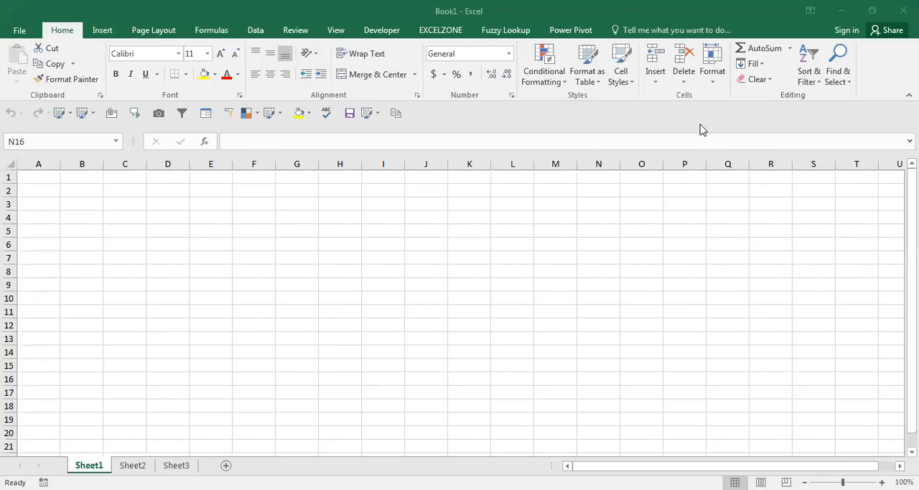
Enter "All Tabs" in cell A1 as the first topic of the list.
{"action": "left_click", "coordinate": [58, 178]}
{"action": "key", "text": "ctrl+Left"}
{"action": "key", "text": "Up"}
{"action": "key", "text": "ctrl+Up"}
{"action": "type", "text": "A"}
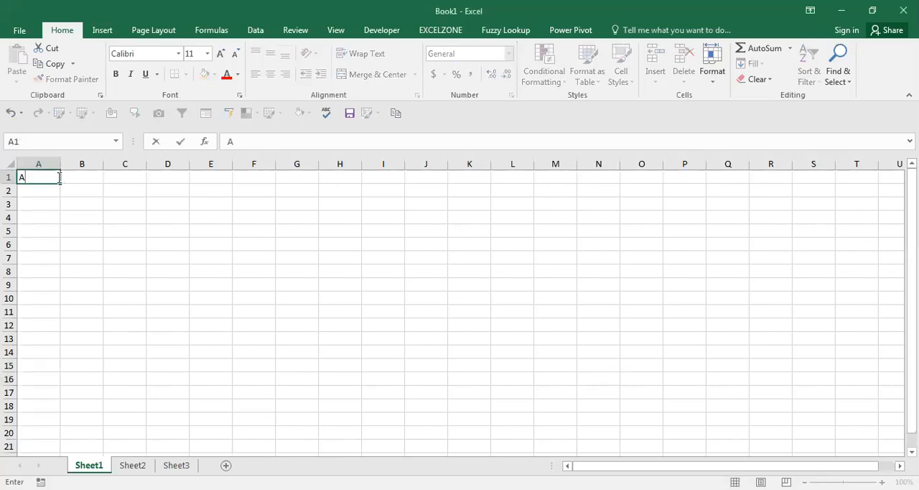
{"action": "type", "text": "ll Tabs"}
{"action": "key", "text": "Return"}
{"action": "key", "text": "ctrl+s"}
{"action": "key", "text": "Escape"}
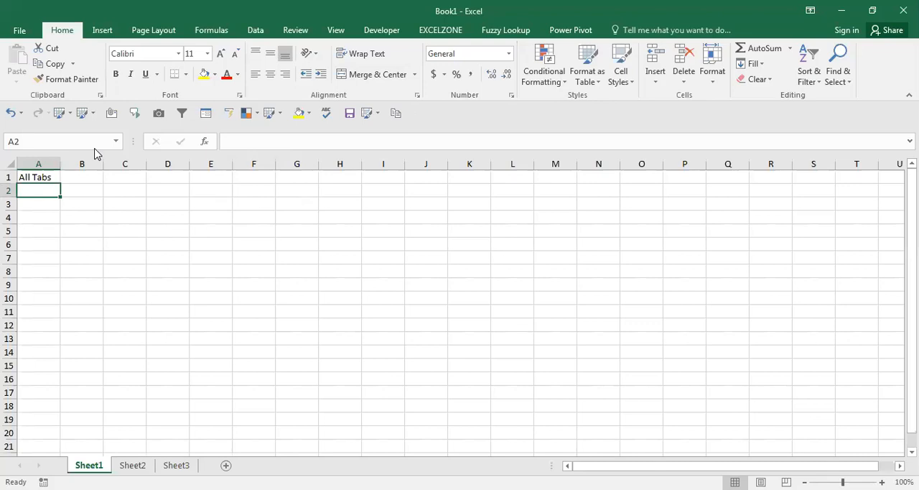
{"action": "key", "text": "alt+F11"}
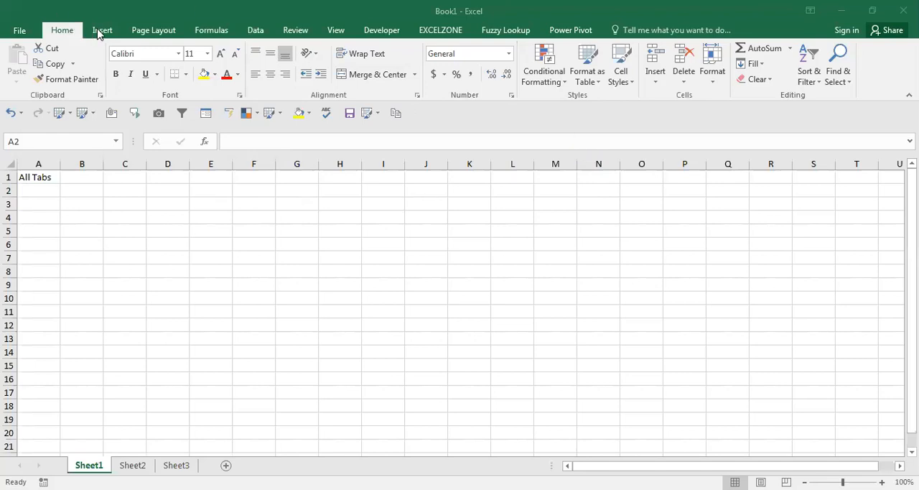
{"action": "left_click", "coordinate": [148, 30]}
{"action": "left_click", "coordinate": [208, 30]}
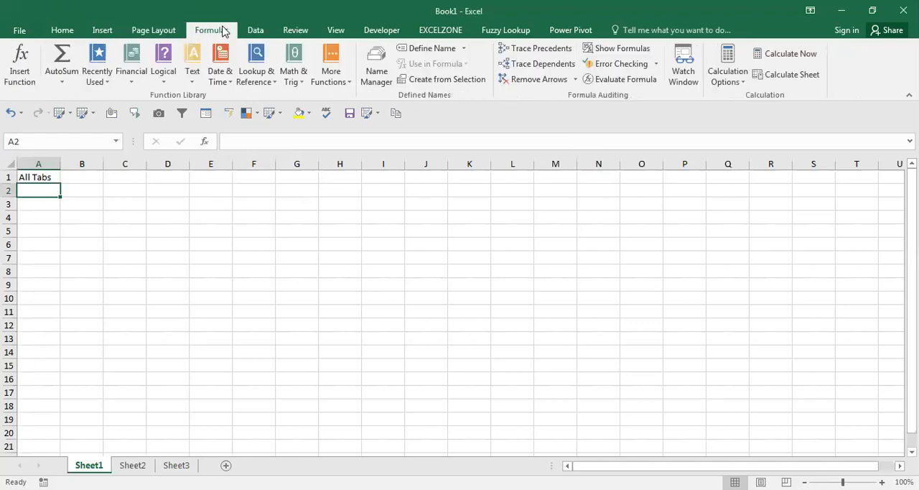
{"action": "left_click", "coordinate": [257, 30]}
{"action": "left_click", "coordinate": [296, 30]}
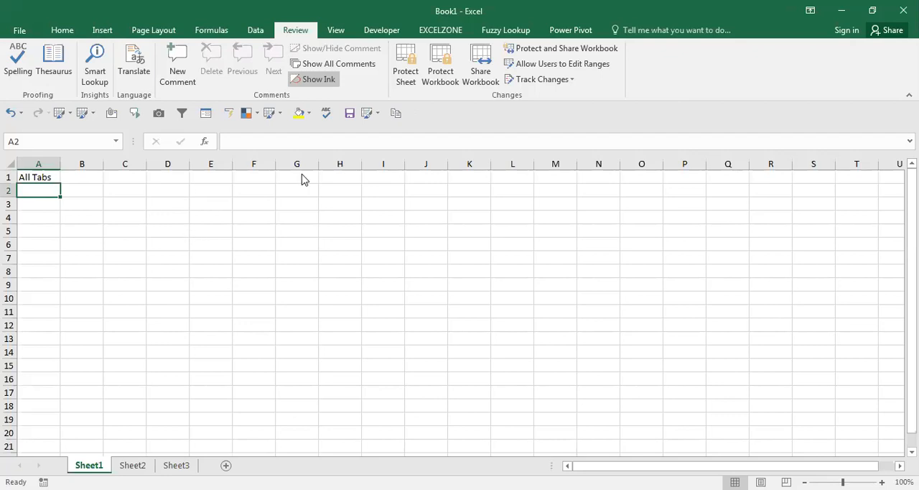
{"action": "key", "text": "alt+F11"}
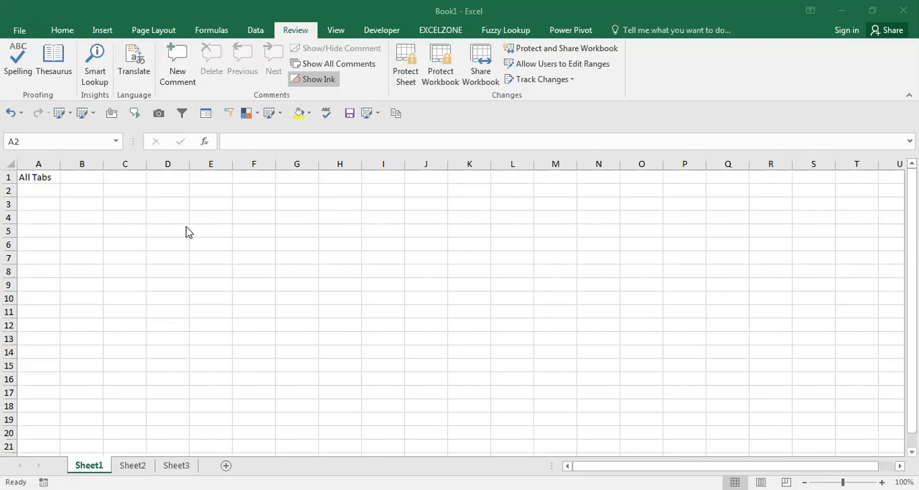
{"action": "left_click", "coordinate": [41, 189]}
{"action": "key", "text": "ctrl+s"}
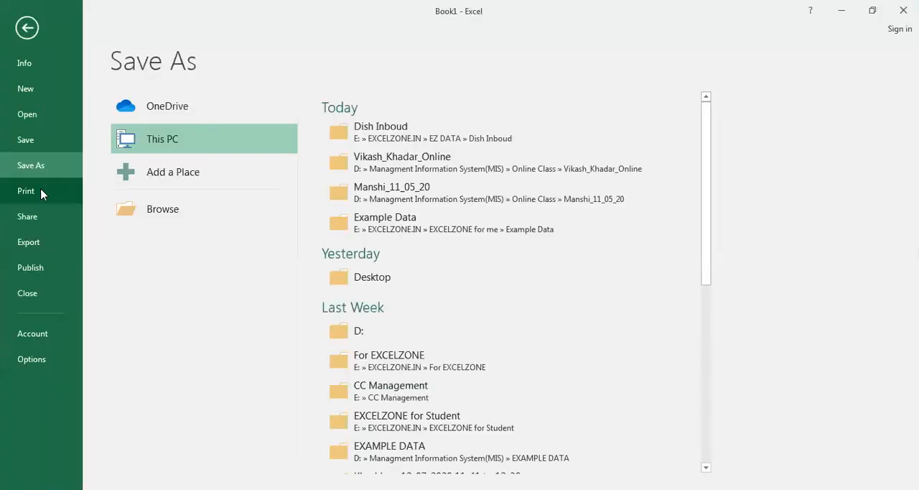
{"action": "key", "text": "Escape"}
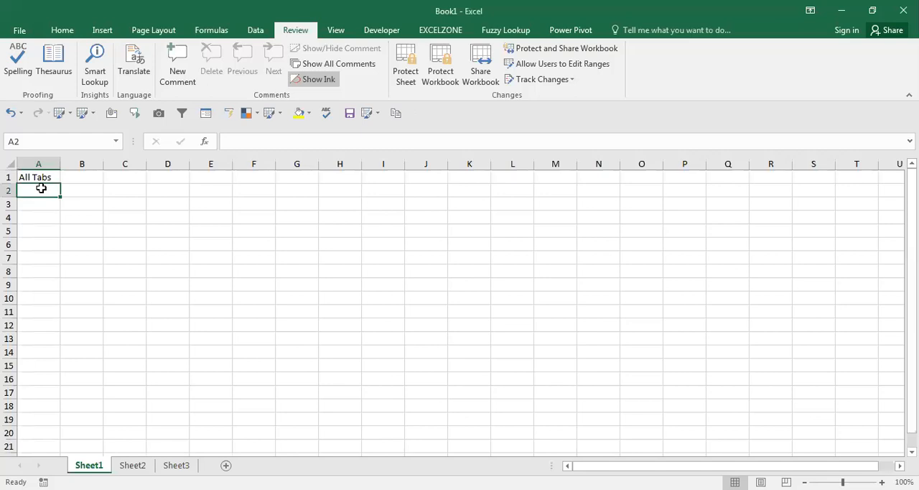
{"action": "type", "text": "vloo"}
{"action": "key", "text": "Escape"}
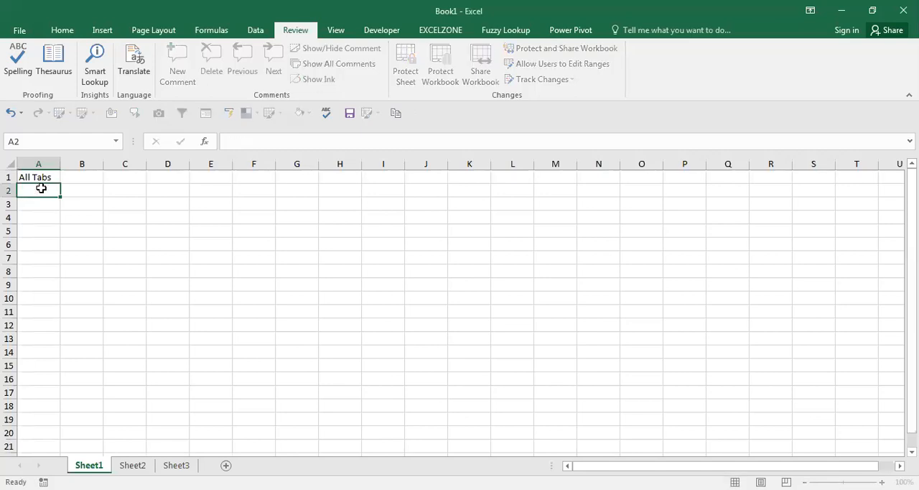
Enter "Pivot Table" in cell A2 as the second topic of the list.
{"action": "type", "text": "Pivot"}
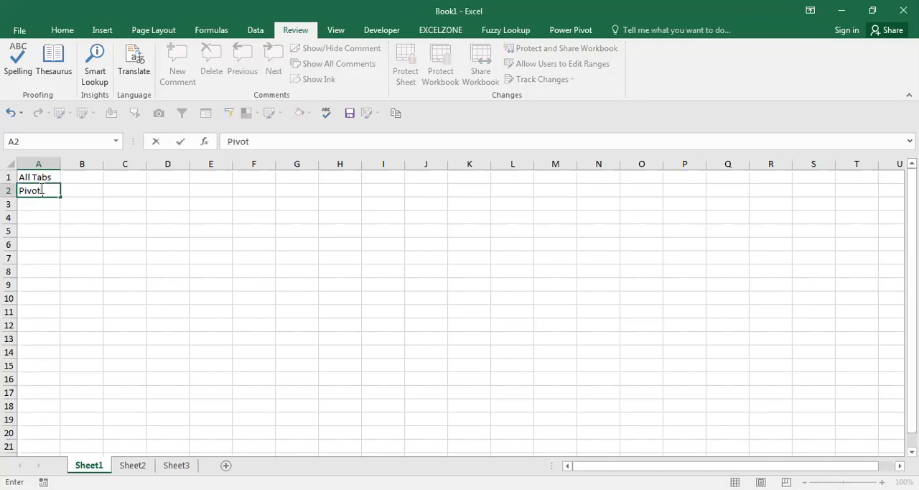
{"action": "type", "text": " Table"}
{"action": "key", "text": "Return"}
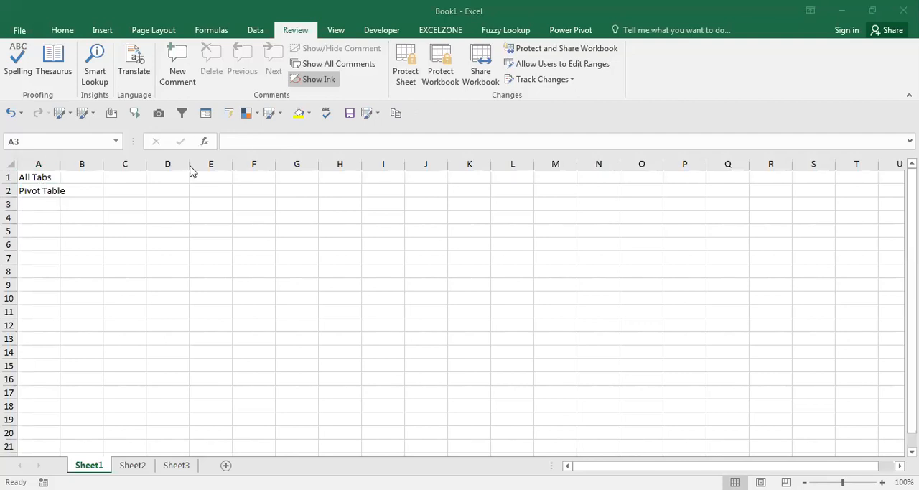
Enter "VLOOKUP" in capitals in cell A3 as the next topic of the list.
{"action": "left_click", "coordinate": [28, 211]}
{"action": "type", "text": "vloo"}
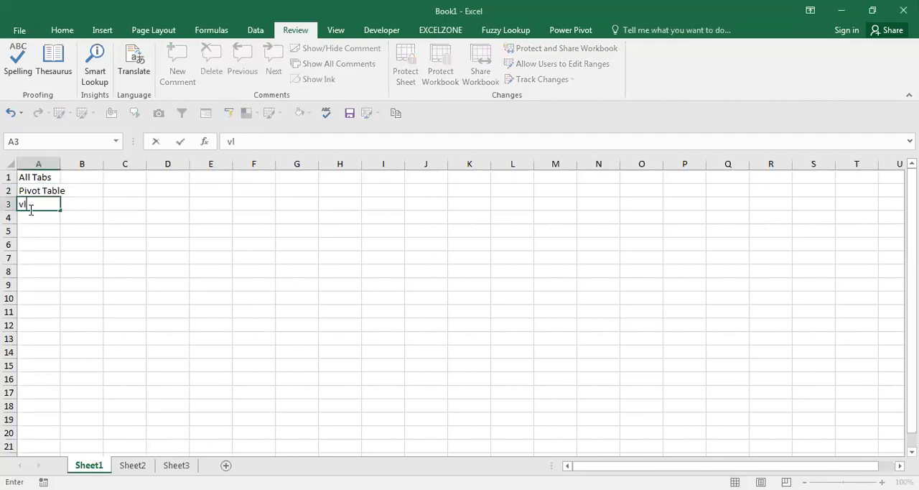
{"action": "key", "text": "BackSpace"}
{"action": "key", "text": "BackSpace"}
{"action": "key", "text": "BackSpace"}
{"action": "key", "text": "BackSpace"}
{"action": "type", "text": "VLOOKUP"}
{"action": "key", "text": "Return"}
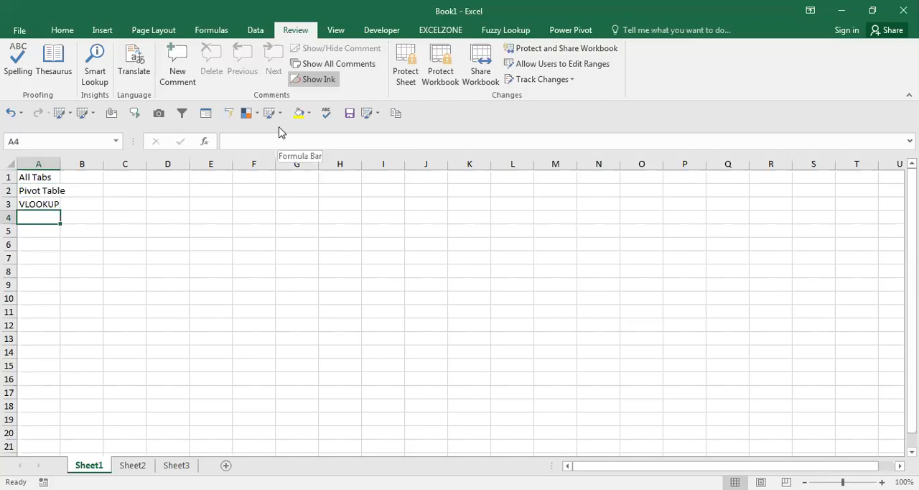
Try to enter "COUNTIF/S" in cell A4 as the next topic.
{"action": "type", "text": "CO"}
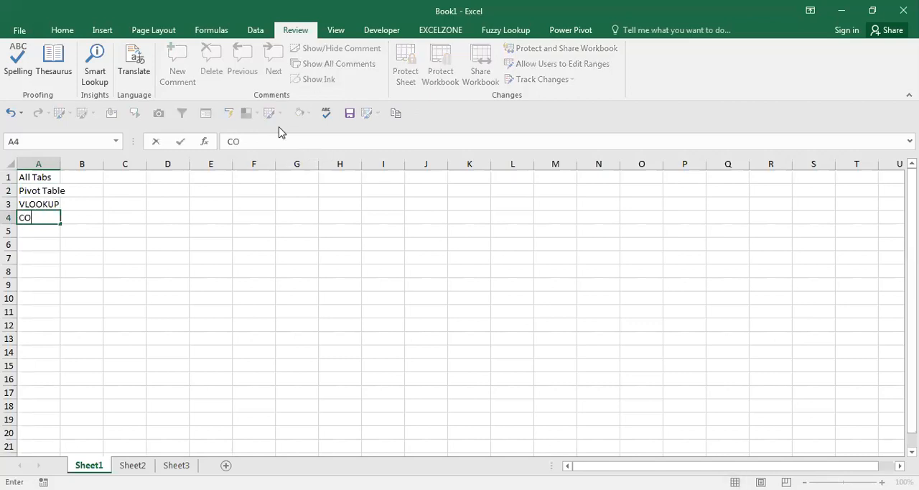
{"action": "type", "text": "UNTIF"}
{"action": "key", "text": "Home"}
{"action": "type", "text": "/S"}
{"action": "key", "text": "Return"}
{"action": "key", "text": "Up"}
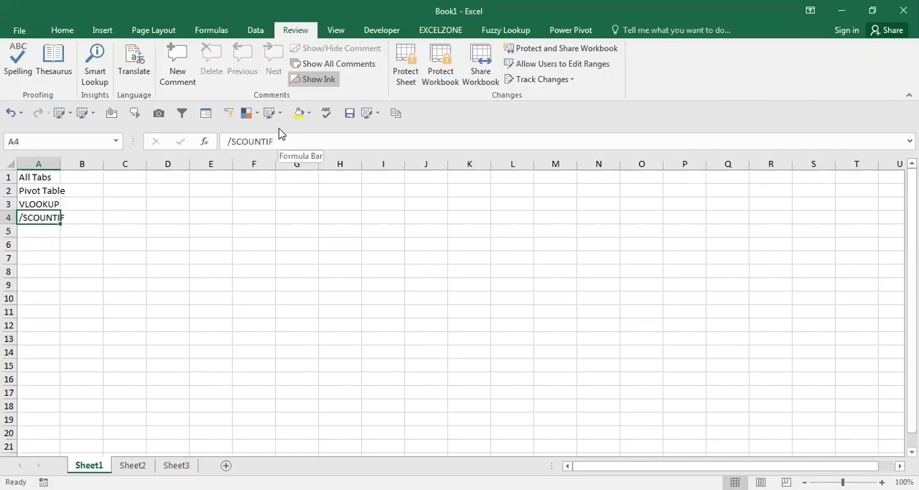
Replace the mistyped text in cell A4 with "Countif/s".
{"action": "key", "text": "F2"}
{"action": "key", "text": "BackSpace"}
{"action": "key", "text": "BackSpace"}
{"action": "key", "text": "BackSpace"}
{"action": "key", "text": "BackSpace"}
{"action": "key", "text": "BackSpace"}
{"action": "key", "text": "BackSpace"}
{"action": "key", "text": "BackSpace"}
{"action": "key", "text": "BackSpace"}
{"action": "key", "text": "BackSpace"}
{"action": "type", "text": "Count"}
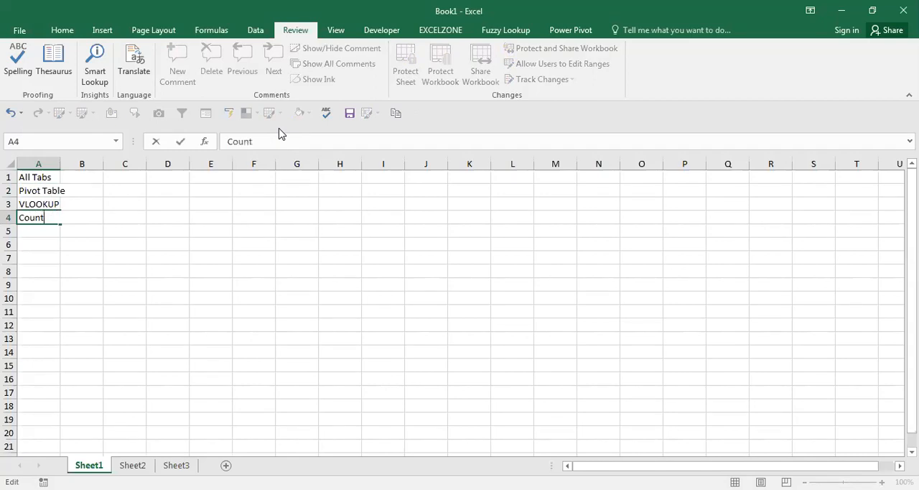
{"action": "type", "text": "if/s"}
{"action": "key", "text": "Return"}
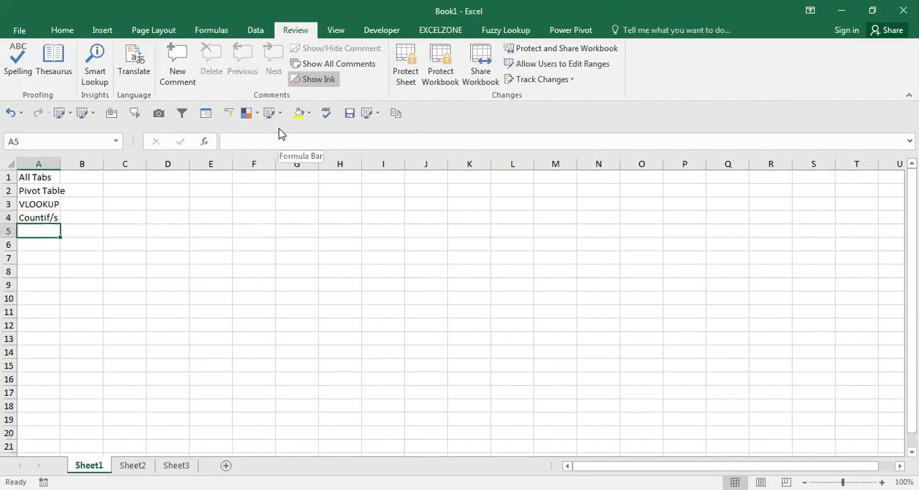
Enter "Sumif/s" in cell A5 below the Countif/s topic.
{"action": "type", "text": "Sumi"}
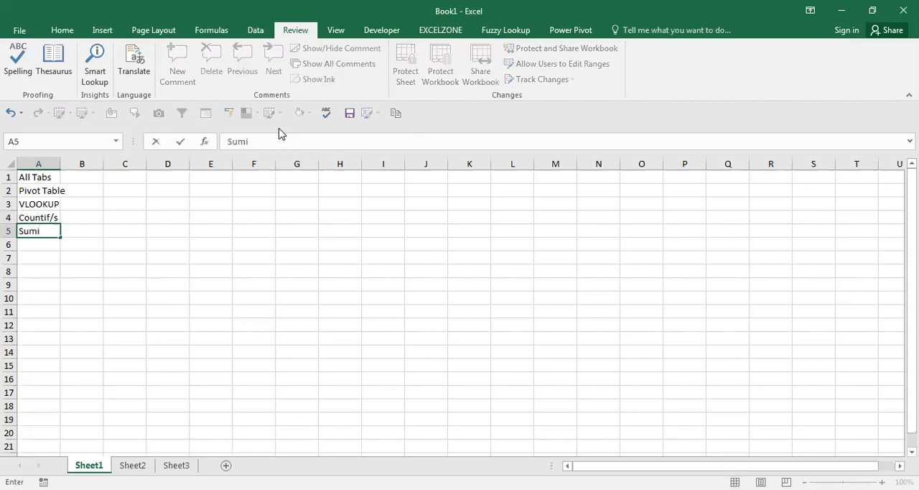
{"action": "type", "text": "f/s"}
{"action": "key", "text": "Return"}
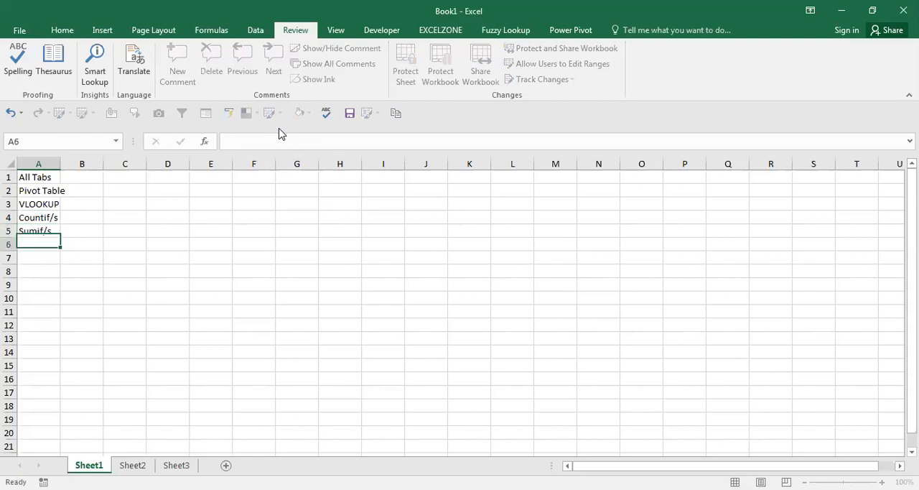
Enter "Averageif/s" in cell A6 below the Sumif/s topic.
{"action": "type", "text": "Av"}
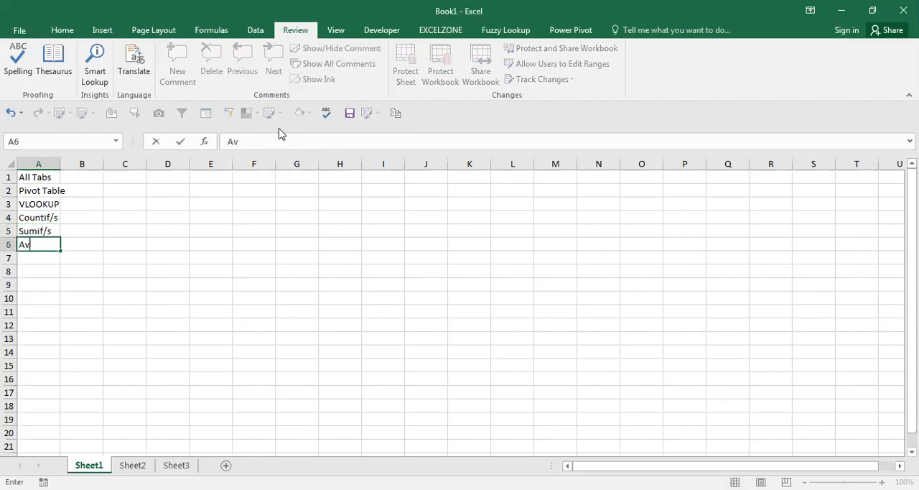
{"action": "type", "text": "erageif/s"}
{"action": "key", "text": "Return"}
{"action": "key", "text": "ctrl+s"}
{"action": "key", "text": "Escape"}
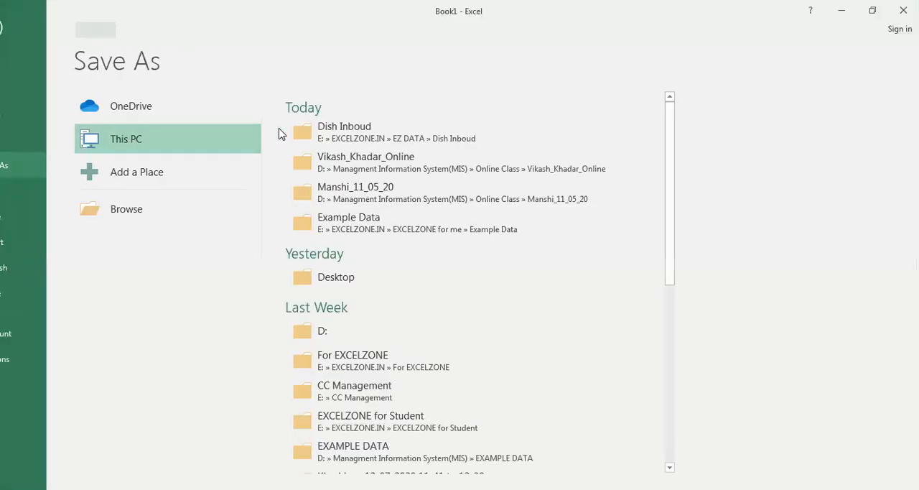
Start saving the workbook and browse on drive D to Managment Information System(MIS), Online Class, then the last student's folder listed.
{"action": "key", "text": "ctrl+s"}
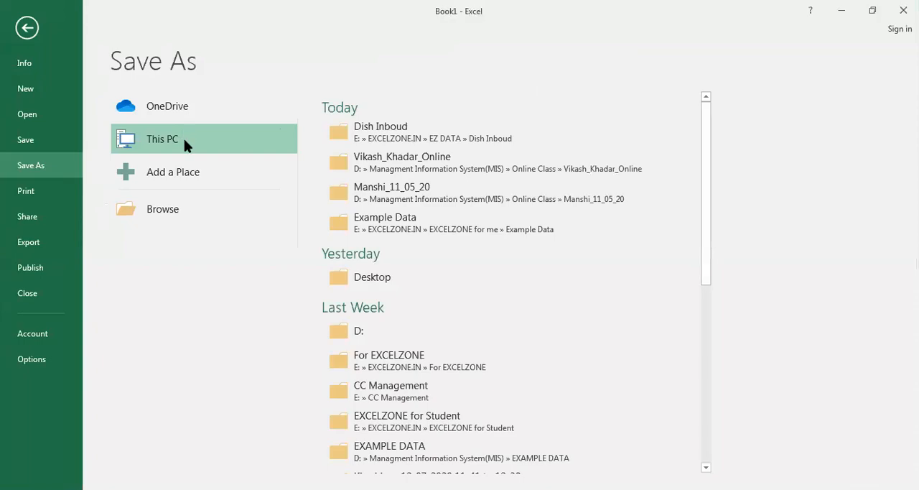
{"action": "left_click", "coordinate": [154, 209]}
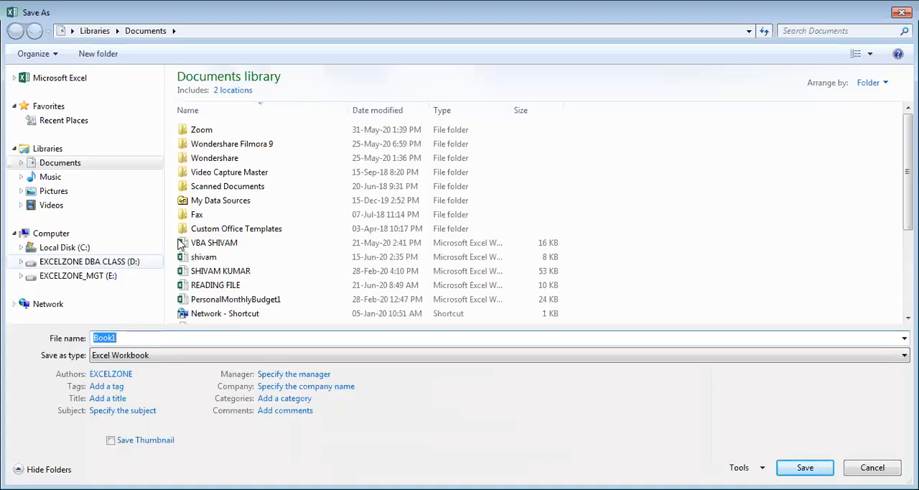
{"action": "left_click", "coordinate": [130, 262]}
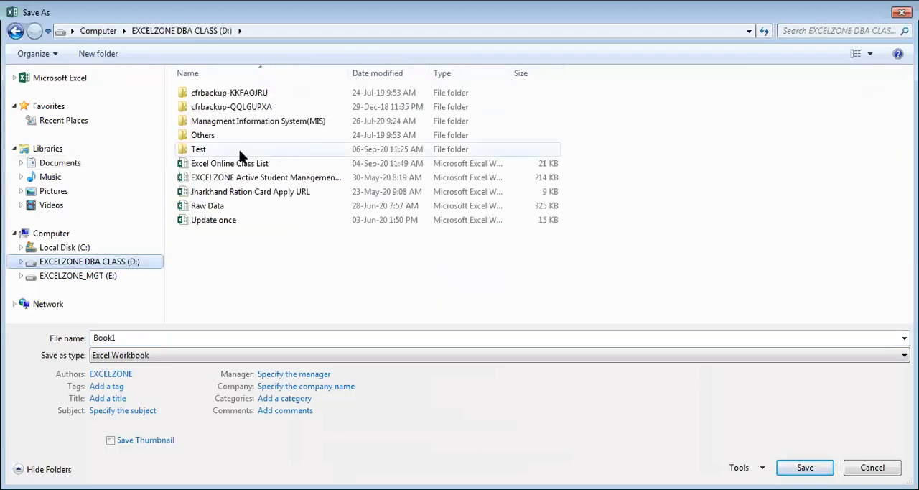
{"action": "left_click", "coordinate": [269, 126]}
{"action": "double_click", "coordinate": [270, 126]}
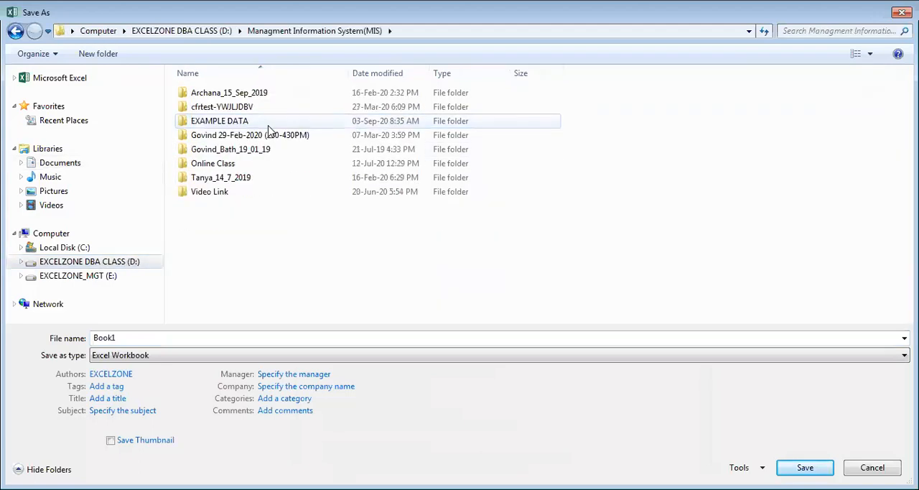
{"action": "left_click", "coordinate": [223, 170]}
{"action": "double_click", "coordinate": [223, 170]}
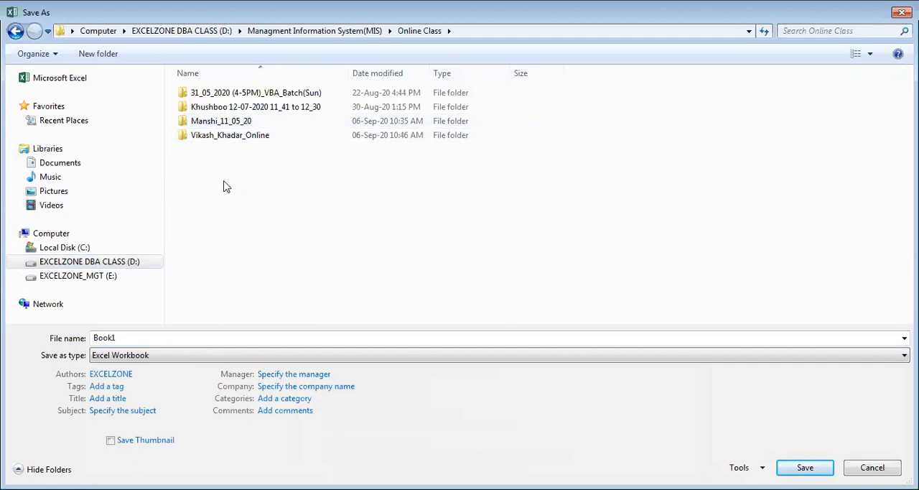
{"action": "double_click", "coordinate": [218, 136]}
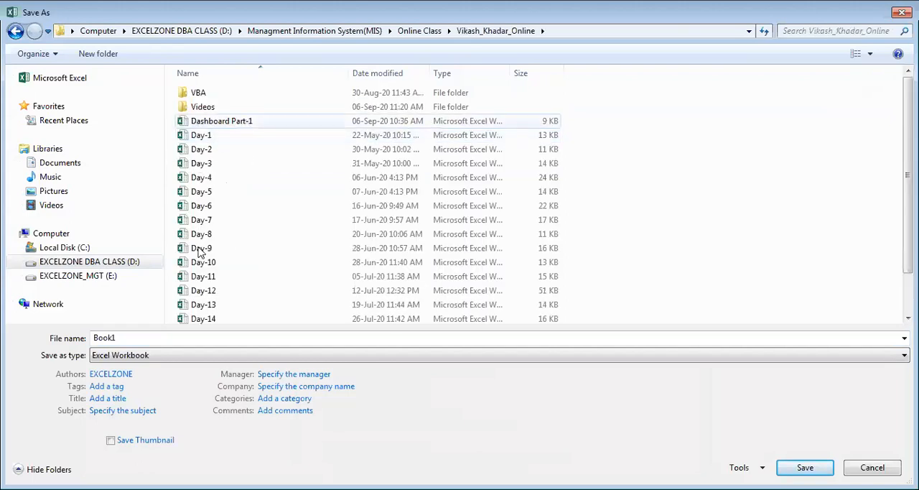
Name the workbook "Day-17" and save it in the opened student folder.
{"action": "double_click", "coordinate": [139, 340]}
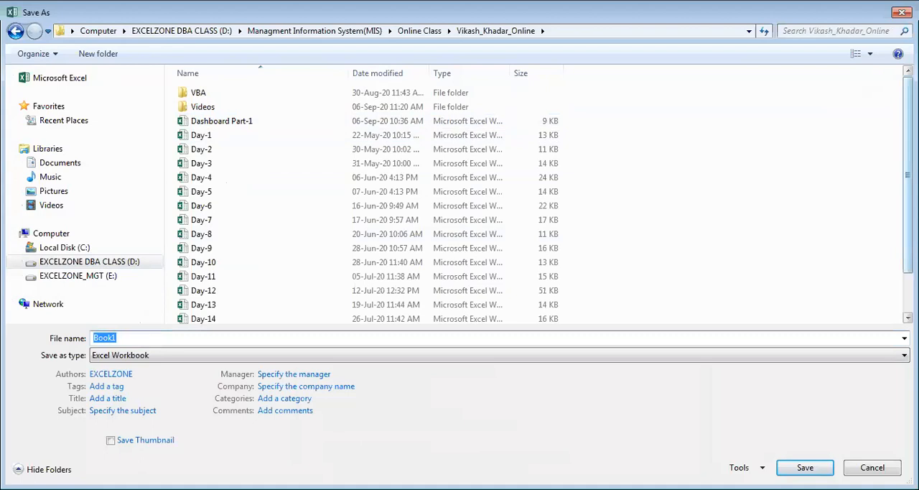
{"action": "scroll", "coordinate": [870, 294], "scroll_direction": "down", "scroll_amount": 2}
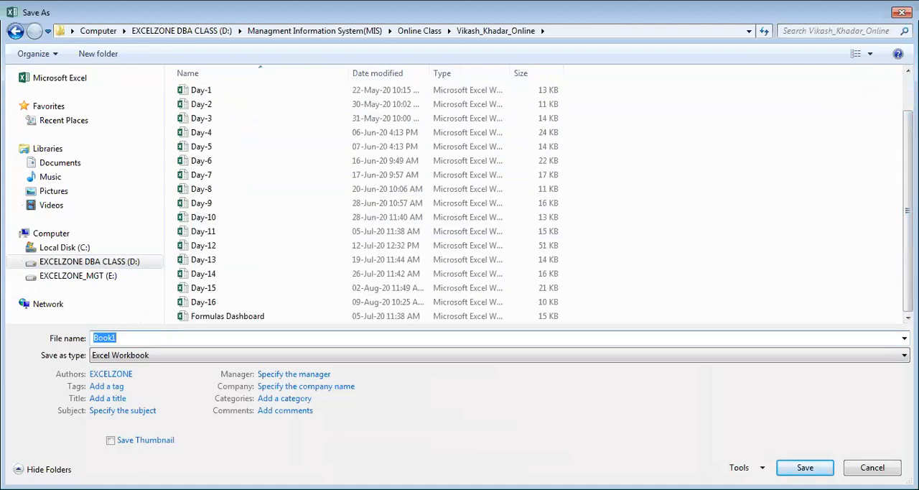
{"action": "type", "text": "Day-"}
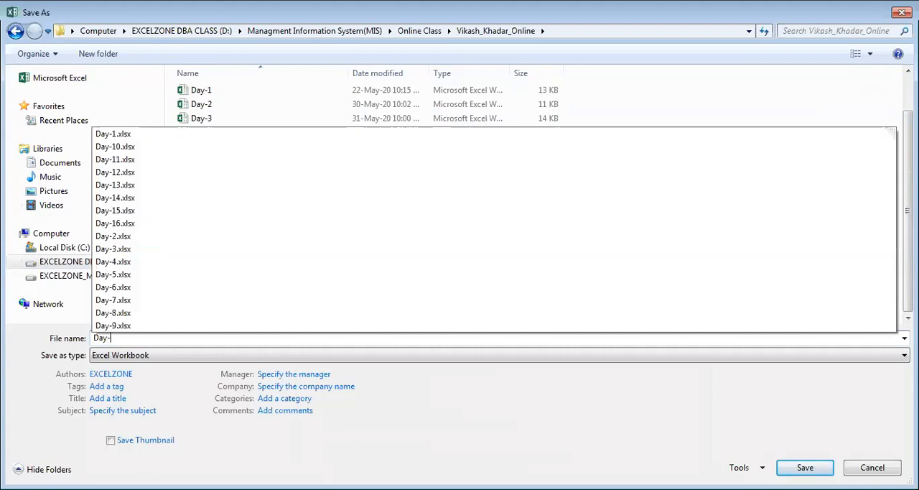
{"action": "type", "text": "17"}
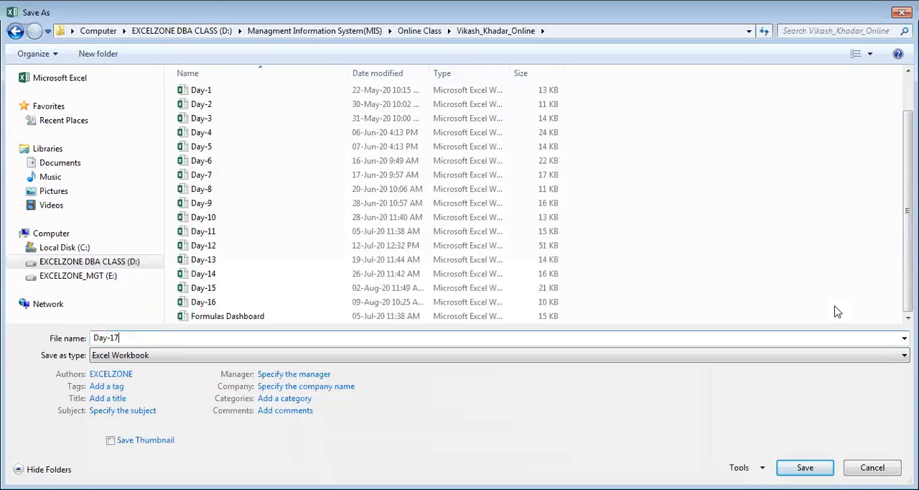
{"action": "key", "text": "Return"}
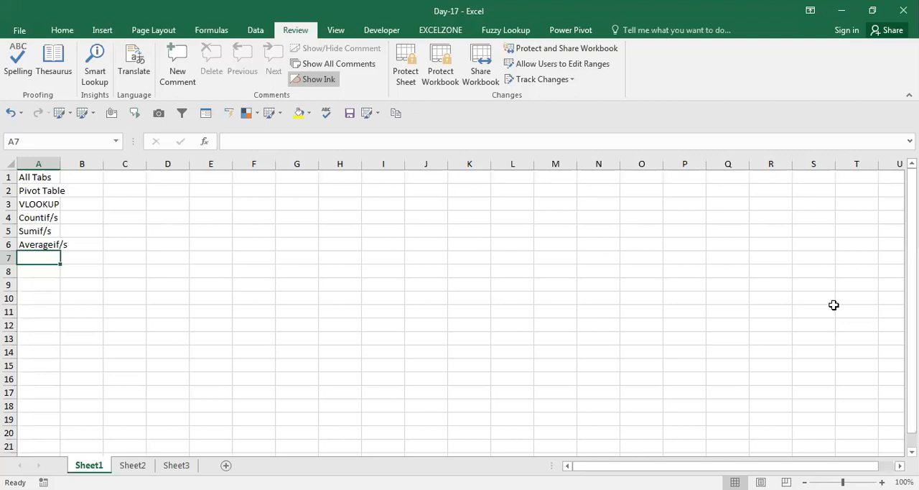
AutoFit column A to the width of the Averageif/s entry in cell A6 and move to cell A7.
{"action": "key", "text": "Up"}
{"action": "key", "text": "alt"}
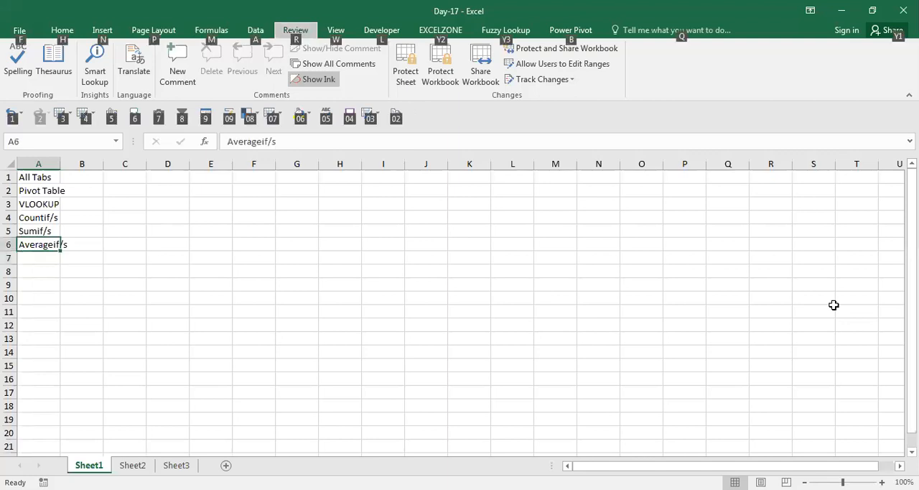
{"action": "key", "text": "o"}
{"action": "key", "text": "c"}
{"action": "key", "text": "a"}
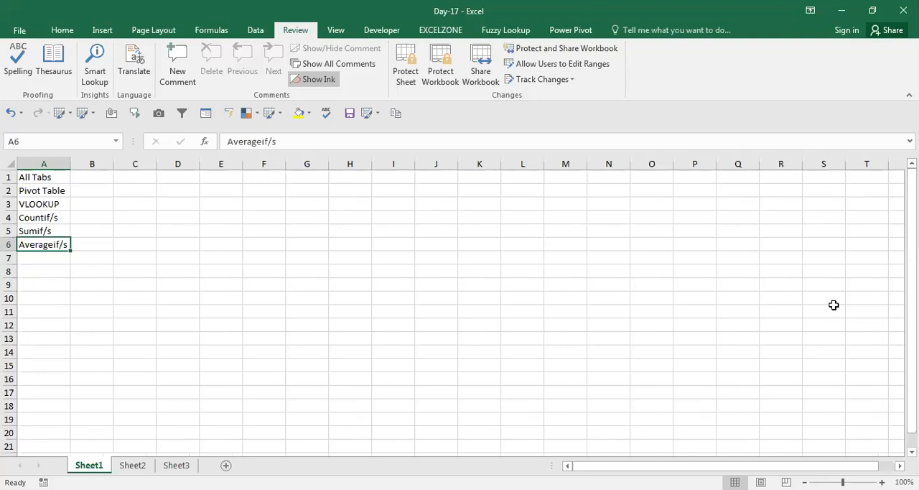
{"action": "key", "text": "Down"}
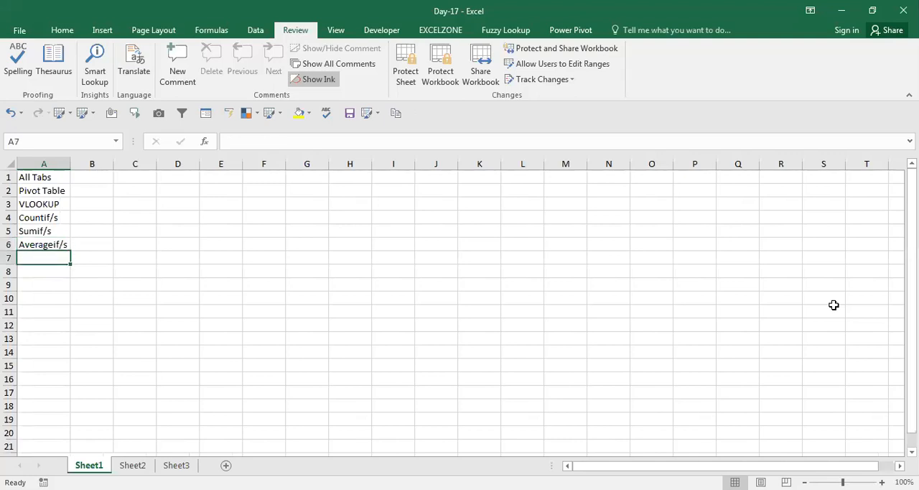
Enter the topic "Match" in cell A7, below Averageif/s.
{"action": "type", "text": "ma"}
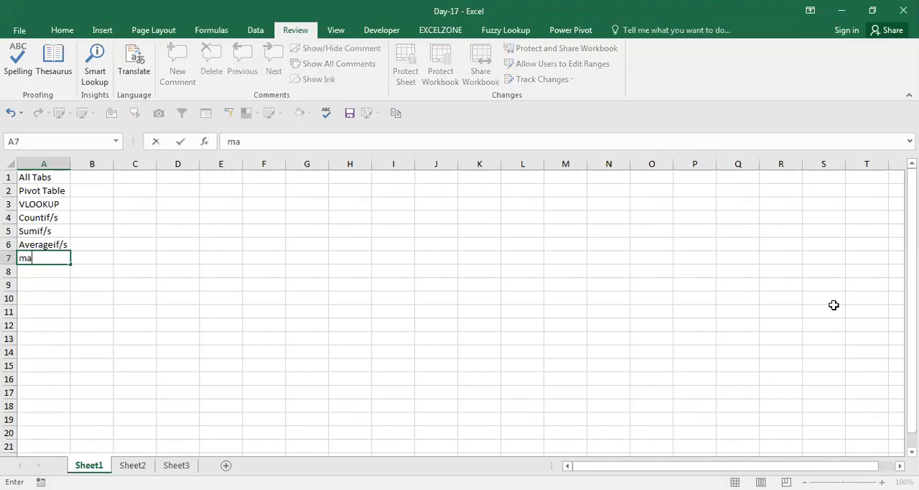
{"action": "type", "text": "t"}
{"action": "left_click", "coordinate": [834, 305]}
{"action": "type", "text": "c"}
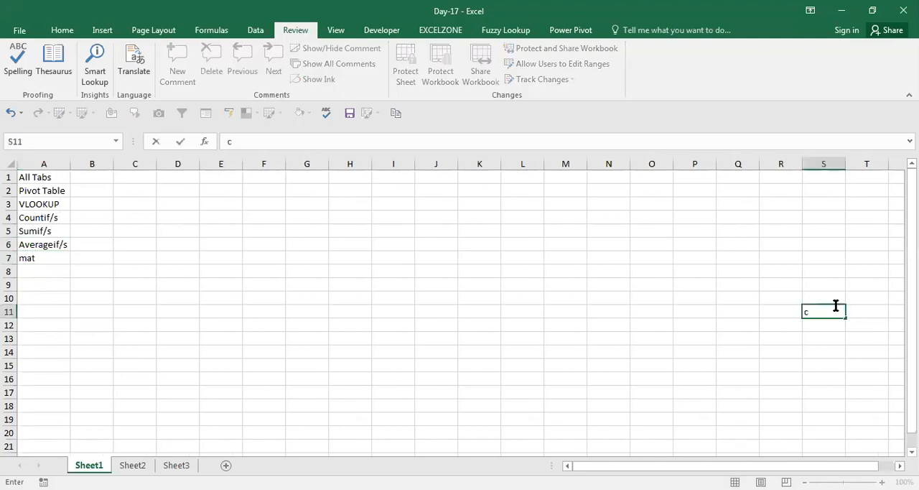
{"action": "key", "text": "ctrl+Left"}
{"action": "key", "text": "ctrl+Up"}
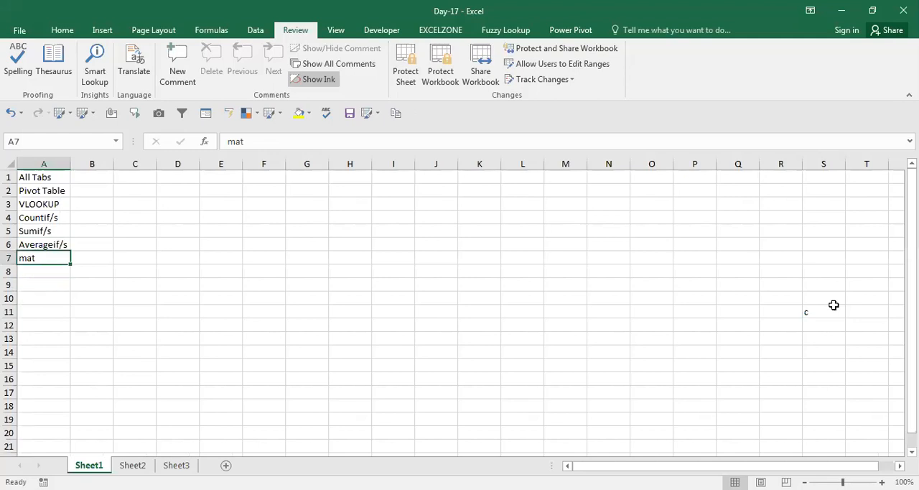
{"action": "type", "text": "Mat"}
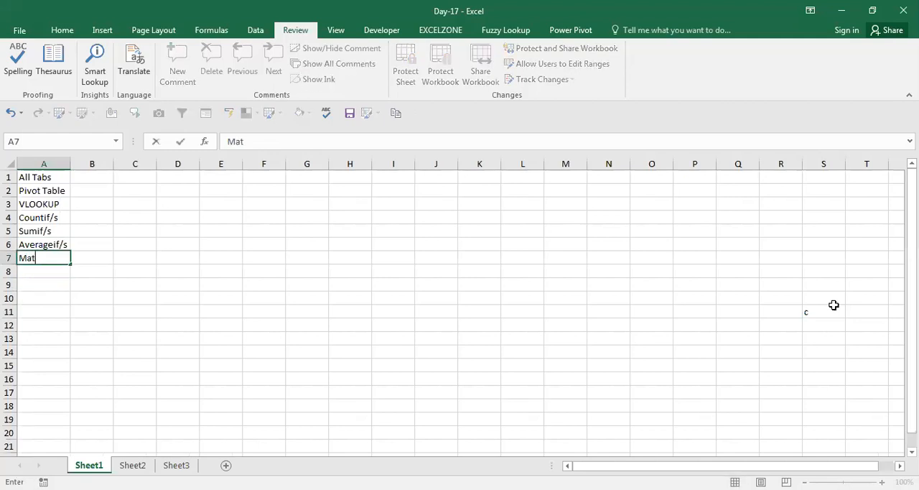
{"action": "type", "text": "ch"}
{"action": "key", "text": "Return"}
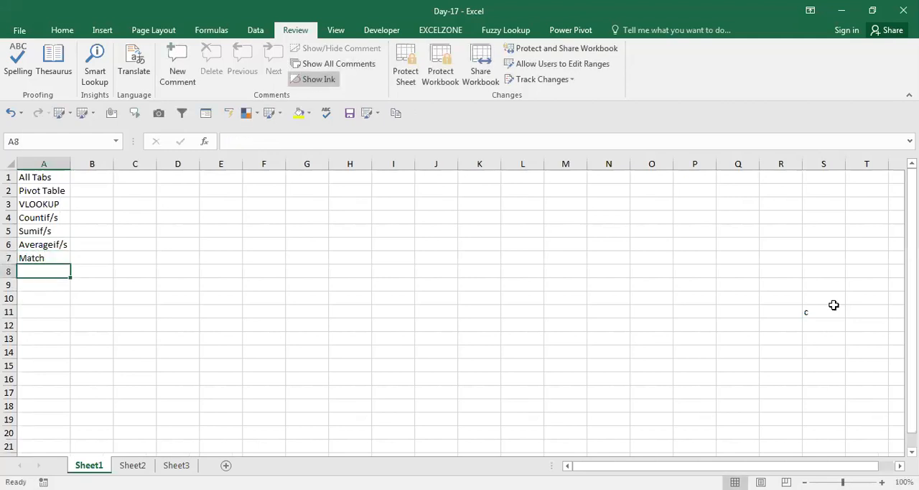
Add the topics "index" and "find" in cells A8 and A9.
{"action": "type", "text": "inde"}
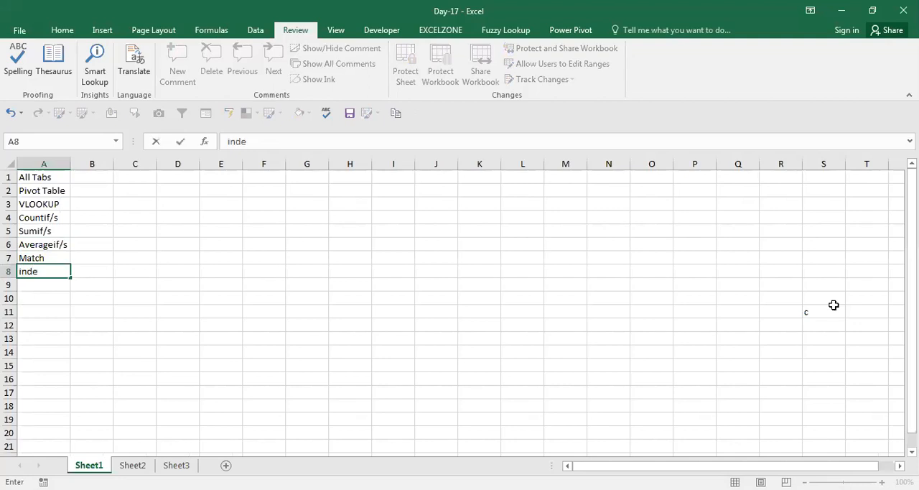
{"action": "type", "text": "x"}
{"action": "key", "text": "Return"}
{"action": "type", "text": "find"}
{"action": "key", "text": "Return"}
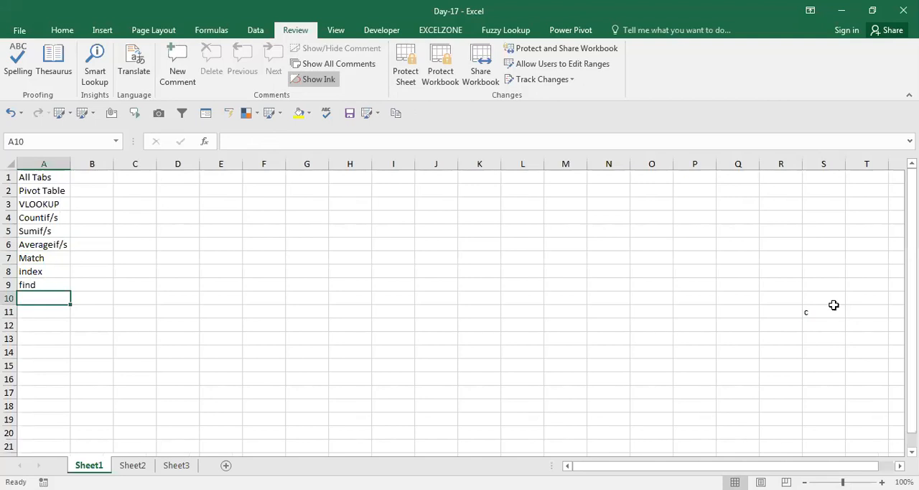
List the text functions "right", "left", "mid" and "len" in cells A10 to A13.
{"action": "type", "text": "right"}
{"action": "key", "text": "Return"}
{"action": "type", "text": "left"}
{"action": "key", "text": "Return"}
{"action": "type", "text": "mid"}
{"action": "key", "text": "Return"}
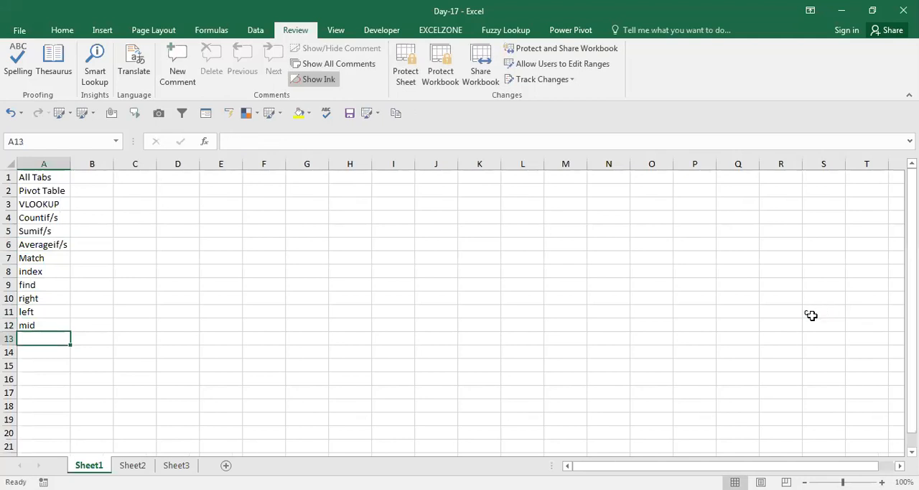
{"action": "type", "text": "len"}
{"action": "key", "text": "Return"}
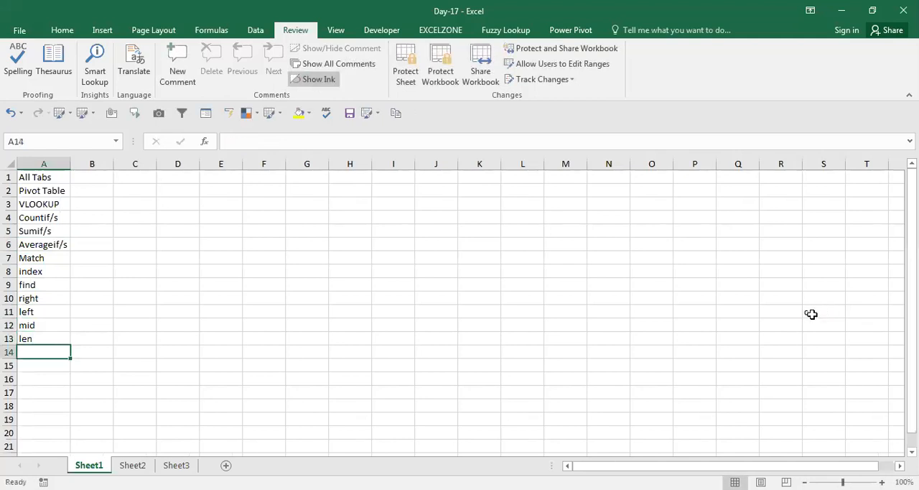
Enter the topic "substitute" in cell A14, below len.
{"action": "type", "text": "substitite"}
{"action": "key", "text": "BackSpace"}
{"action": "key", "text": "BackSpace"}
{"action": "key", "text": "BackSpace"}
{"action": "type", "text": "ute"}
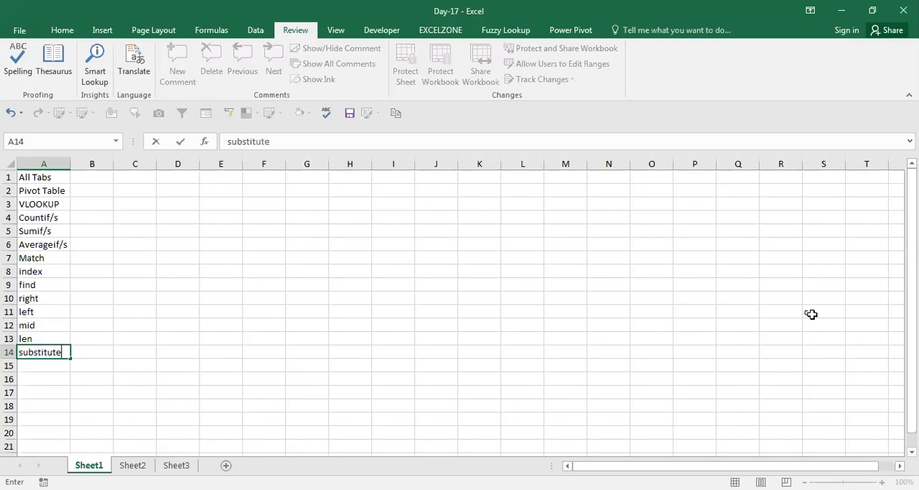
{"action": "key", "text": "Return"}
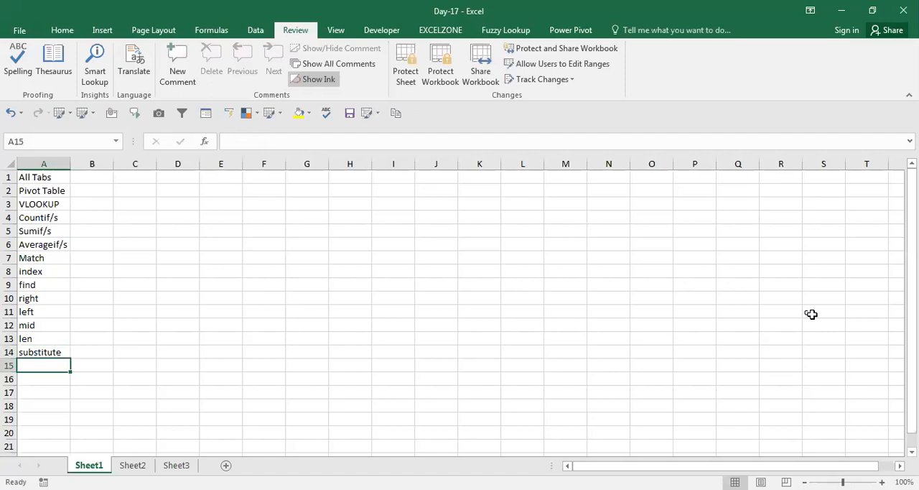
List the case functions "proper", "upper" and "lower" in cells A15 to A17.
{"action": "type", "text": "pro"}
{"action": "type", "text": "go"}
{"action": "key", "text": "BackSpace"}
{"action": "key", "text": "BackSpace"}
{"action": "type", "text": "per"}
{"action": "key", "text": "Return"}
{"action": "type", "text": "upp"}
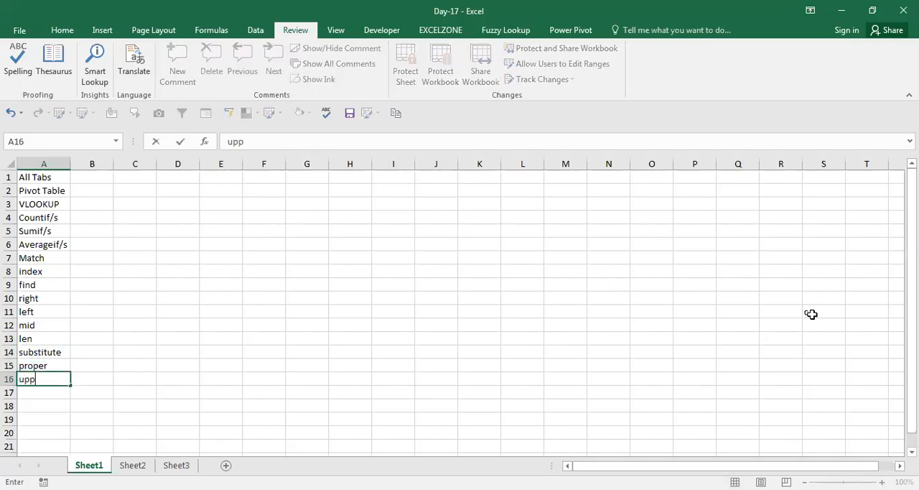
{"action": "type", "text": "er"}
{"action": "key", "text": "Return"}
{"action": "type", "text": "lo"}
{"action": "key", "text": "BackSpace"}
{"action": "type", "text": "ower"}
{"action": "key", "text": "Return"}
Enter the topic "concatenate" in cell A18, below lower.
{"action": "type", "text": "con"}
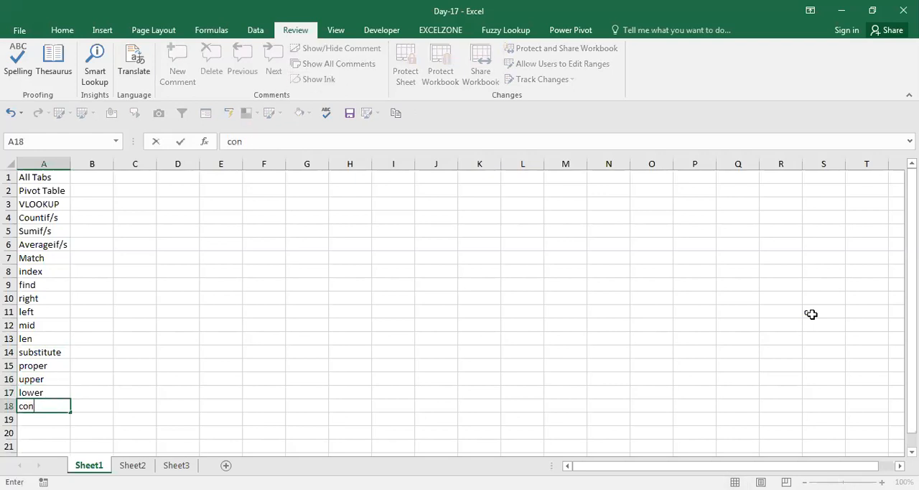
{"action": "type", "text": "catenate"}
{"action": "key", "text": "Return"}
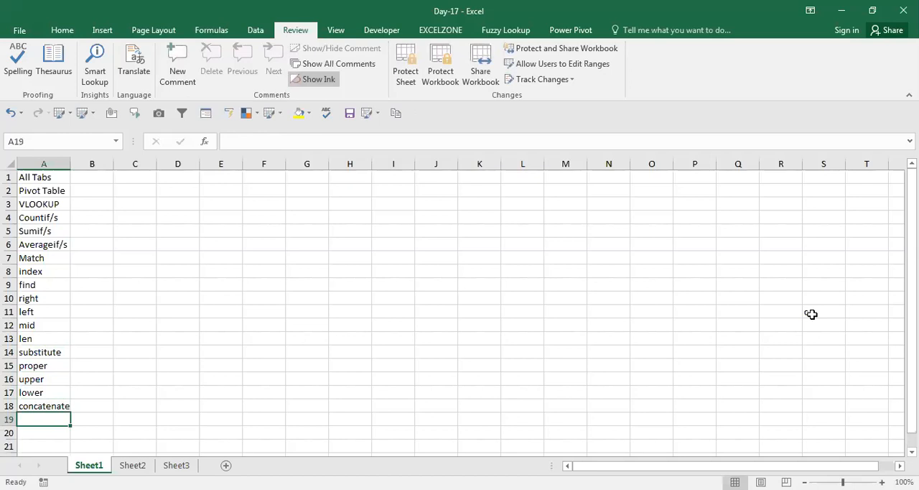
List "sum", "count" and "product" in cells A19 to A21, discarding any autocompleted endings.
{"action": "type", "text": "su"}
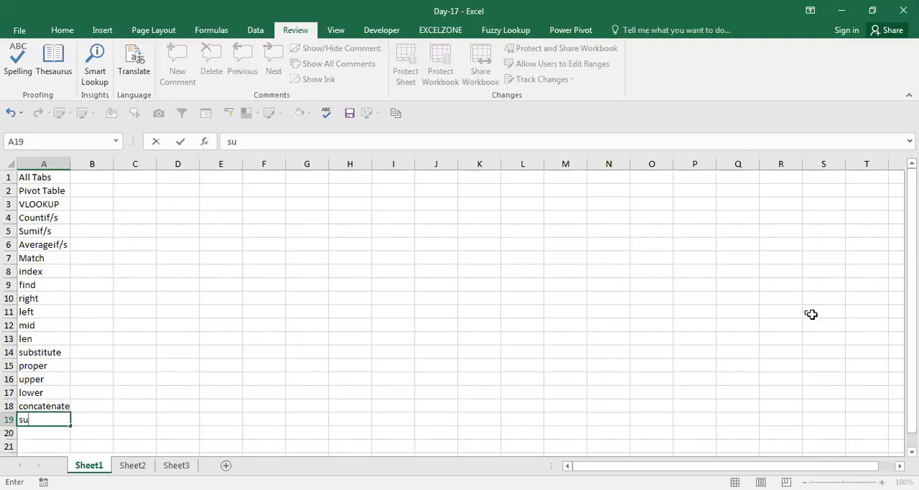
{"action": "type", "text": "m"}
{"action": "key", "text": "Delete"}
{"action": "key", "text": "Return"}
{"action": "type", "text": "count"}
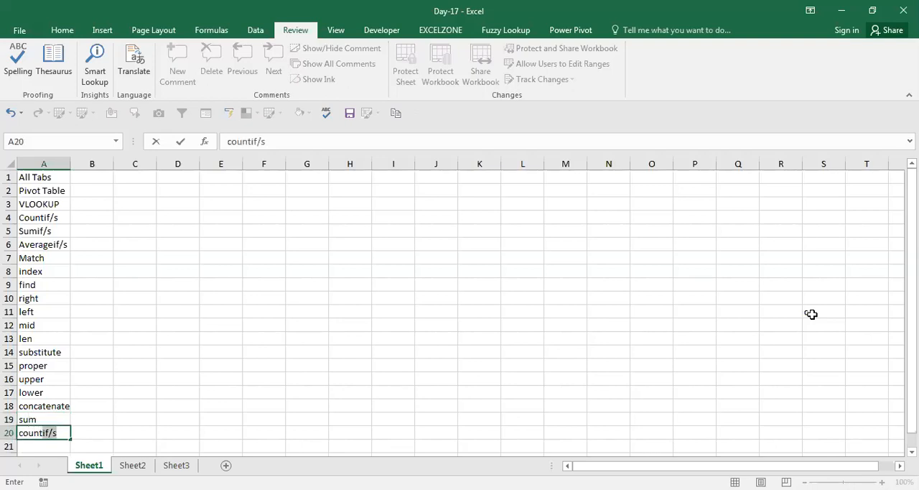
{"action": "key", "text": "Delete"}
{"action": "key", "text": "Return"}
{"action": "type", "text": "product"}
{"action": "key", "text": "Return"}
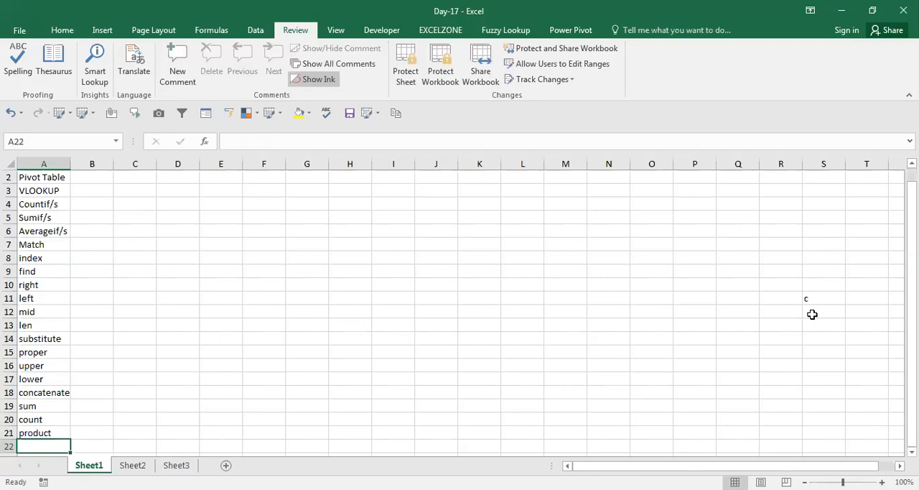
Enter "round" in cell A22 and extend the entry to "round/dow/up".
{"action": "type", "text": "round"}
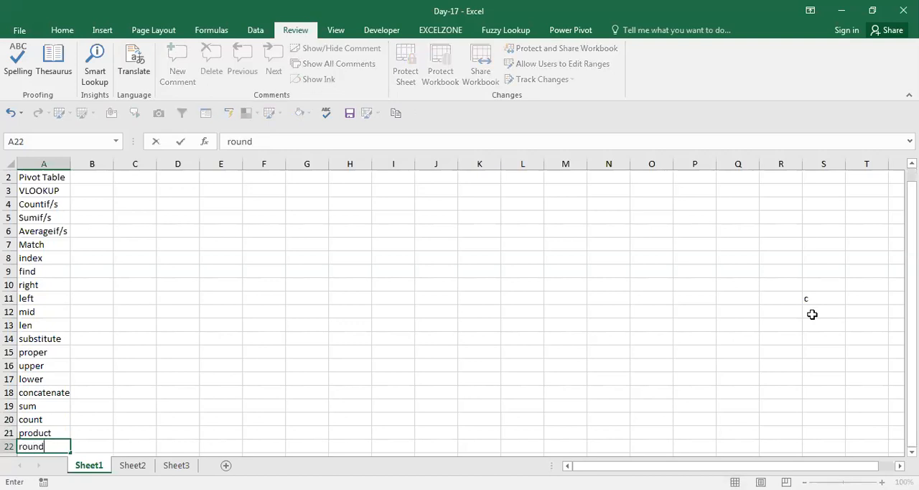
{"action": "key", "text": "Return"}
{"action": "type", "text": "ro"}
{"action": "key", "text": "Escape"}
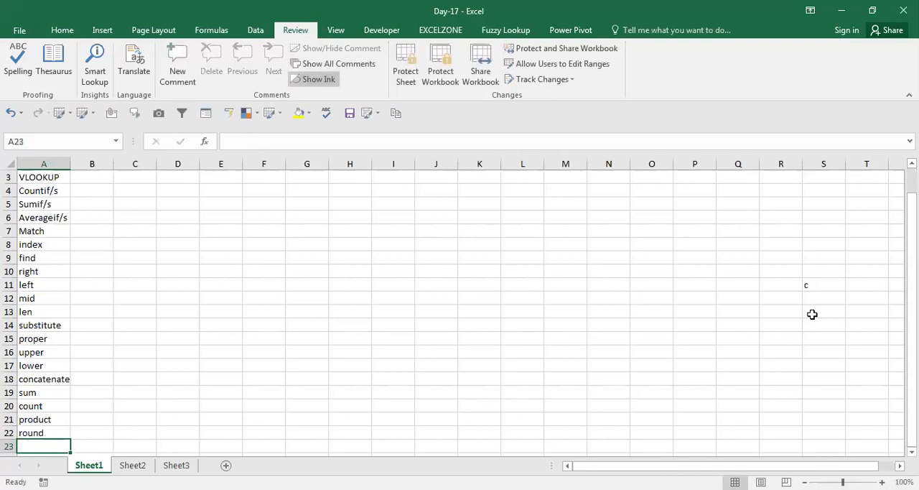
{"action": "key", "text": "Up"}
{"action": "key", "text": "F2"}
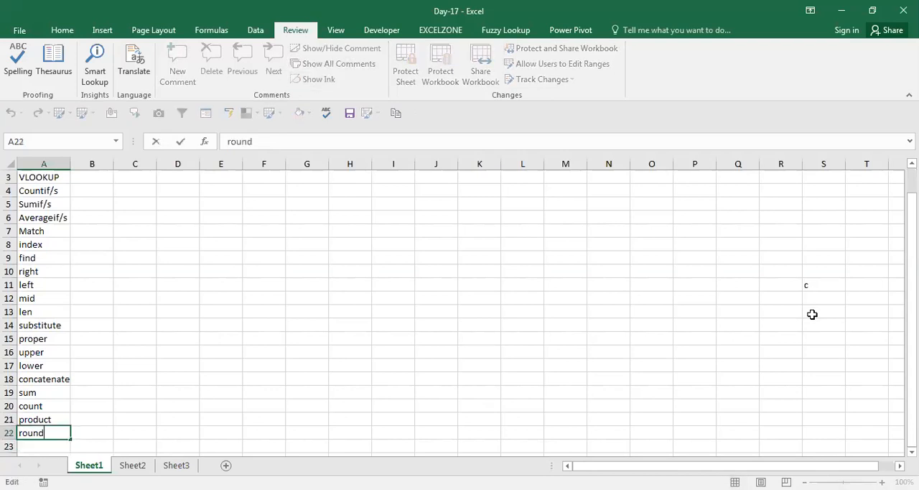
{"action": "type", "text": "/dow/up"}
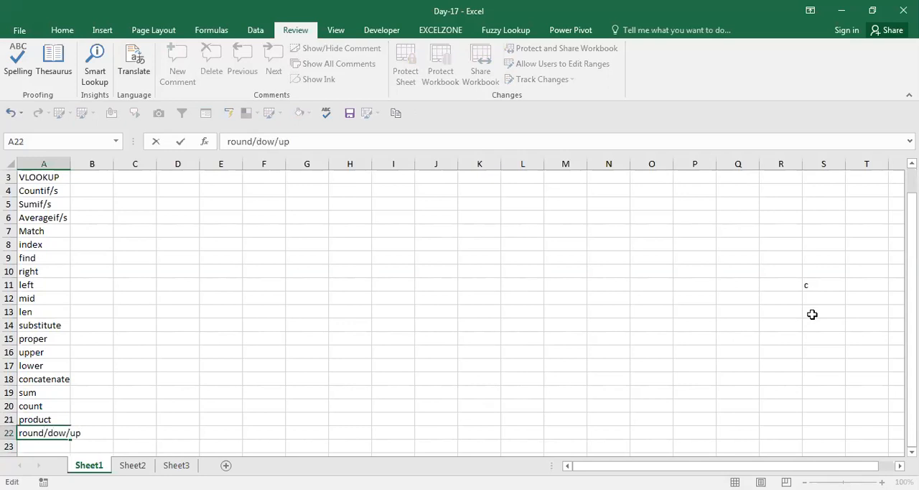
{"action": "key", "text": "Return"}
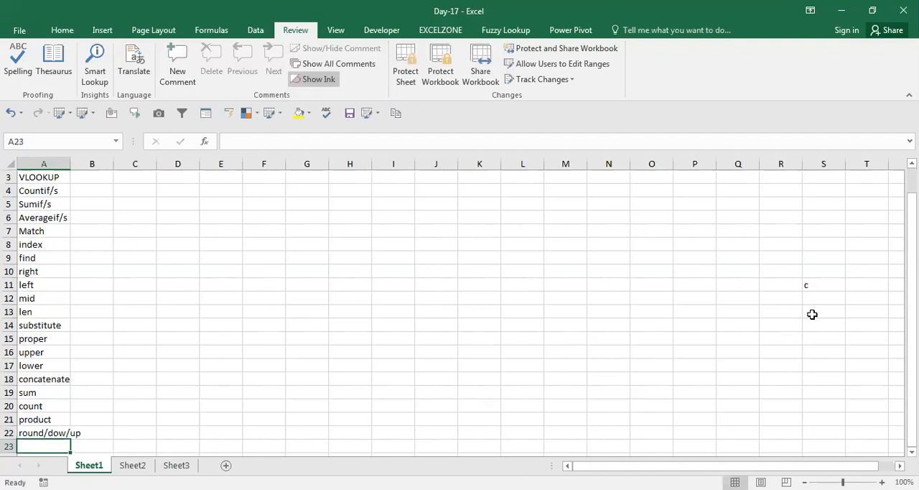
Correct the spelling of the rounding topic in cell A22 to "round/down/up".
{"action": "key", "text": "Up"}
{"action": "key", "text": "Down"}
{"action": "key", "text": "Up"}
{"action": "key", "text": "F2"}
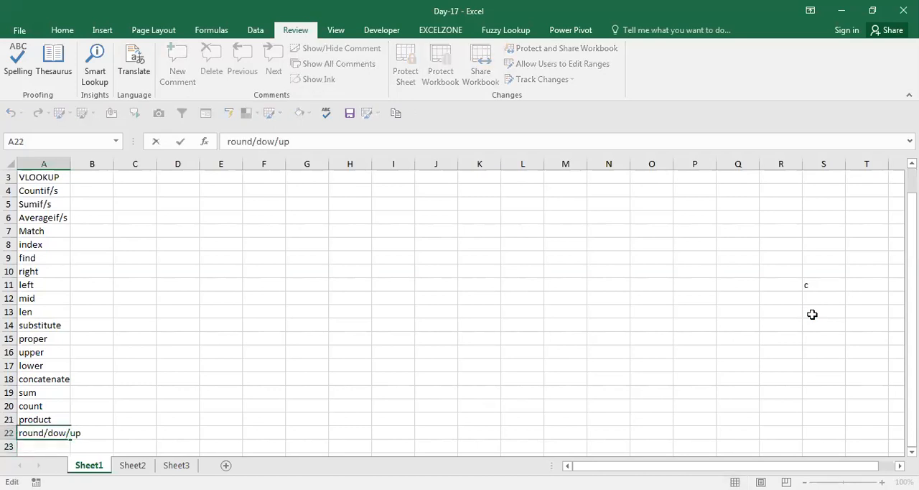
{"action": "type", "text": "n"}
{"action": "key", "text": "Return"}
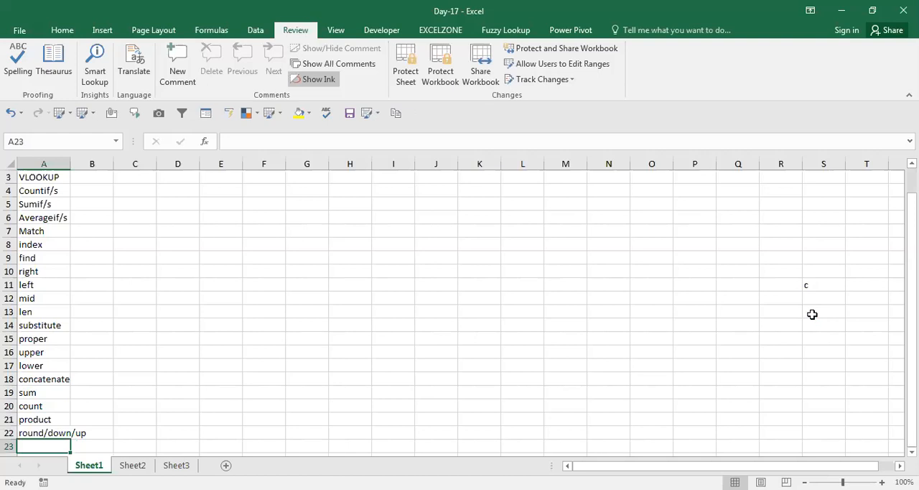
List the logical functions "if", "and" and "or" in cells A23 to A25.
{"action": "type", "text": "if"}
{"action": "key", "text": "Return"}
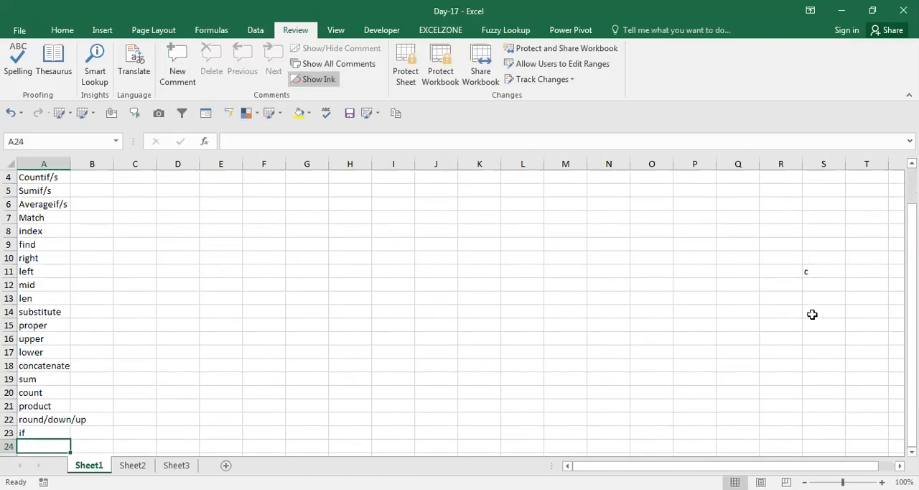
{"action": "type", "text": "an"}
{"action": "left_click", "coordinate": [812, 316]}
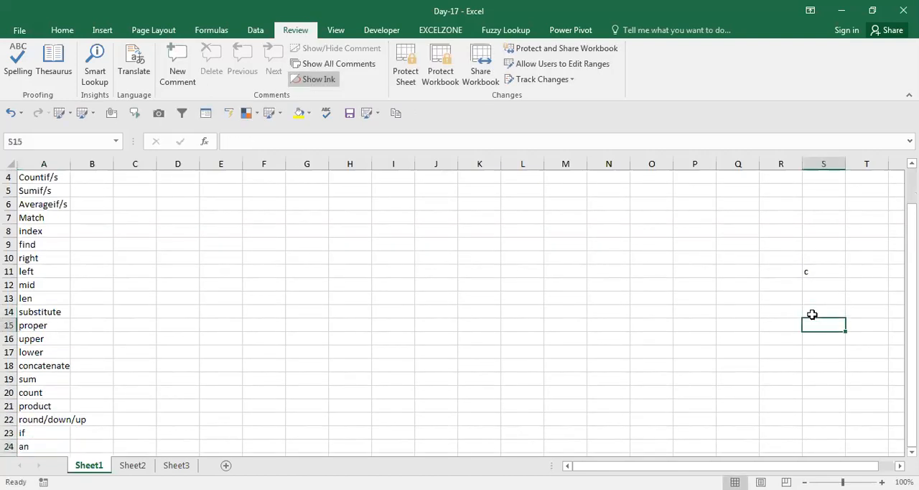
{"action": "key", "text": "ctrl+Left"}
{"action": "key", "text": "ctrl+Down"}
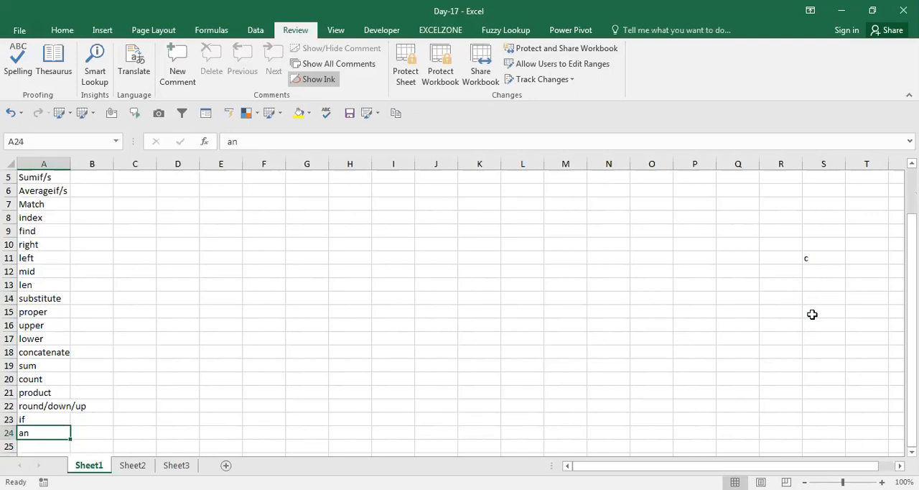
{"action": "type", "text": "and"}
{"action": "key", "text": "Return"}
{"action": "type", "text": "or"}
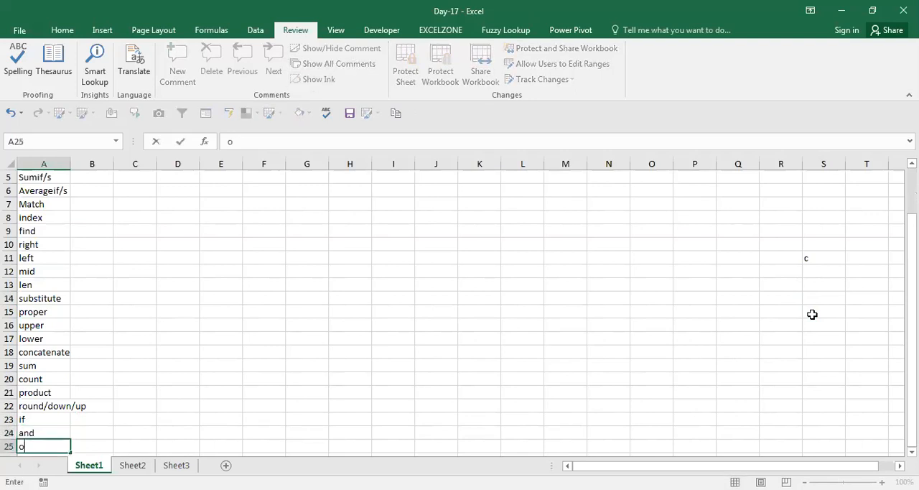
{"action": "key", "text": "Return"}
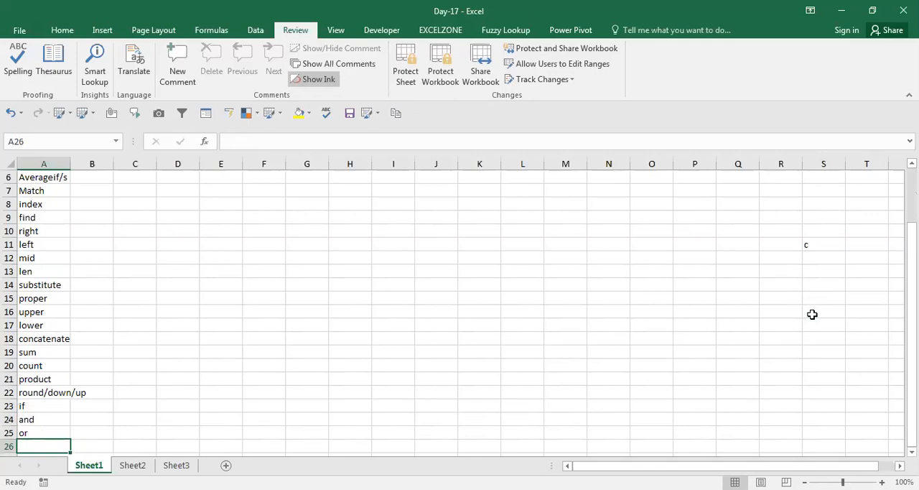
Add the topics "offset" and "indirect" in cells A26 and A27.
{"action": "type", "text": "of"}
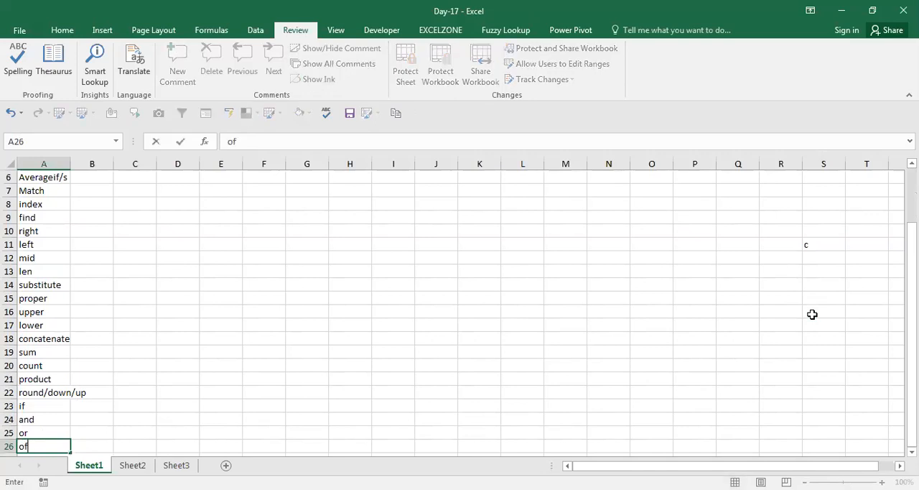
{"action": "type", "text": "fset'"}
{"action": "key", "text": "Return"}
{"action": "type", "text": "indirect"}
{"action": "key", "text": "Return"}
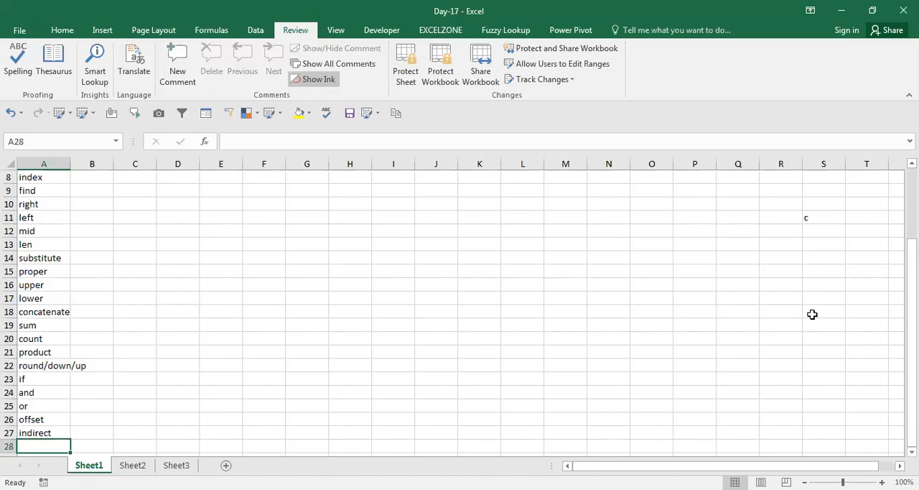
Return to the start of the topic list and freeze the top row of Sheet1.
{"action": "key", "text": "ctrl+Up"}
{"action": "key", "text": "ctrl+Up"}
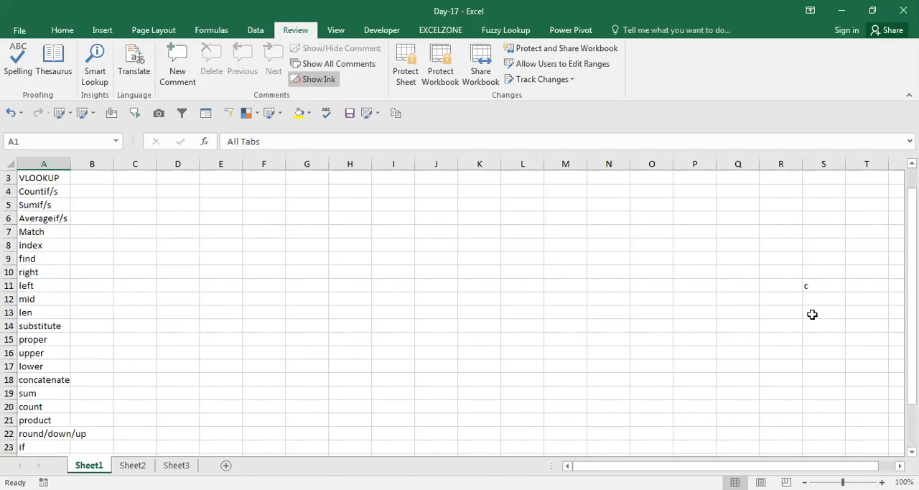
{"action": "key", "text": "Down"}
{"action": "key", "text": "alt+w"}
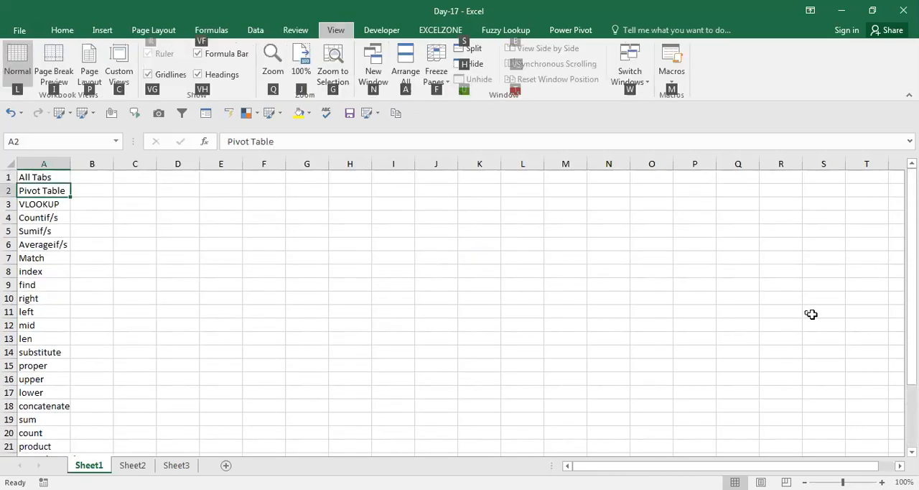
{"action": "key", "text": "f"}
{"action": "key", "text": "r"}
{"action": "key", "text": "Down"}
{"action": "key", "text": "Down"}
{"action": "key", "text": "Down"}
{"action": "key", "text": "Down"}
{"action": "key", "text": "Down"}
{"action": "key", "text": "Down"}
{"action": "key", "text": "Down"}
{"action": "key", "text": "Down"}
{"action": "key", "text": "Down"}
{"action": "key", "text": "Down"}
{"action": "key", "text": "Down"}
{"action": "key", "text": "Down"}
{"action": "key", "text": "Down"}
{"action": "key", "text": "Down"}
{"action": "key", "text": "Down"}
{"action": "key", "text": "Down"}
{"action": "key", "text": "Down"}
{"action": "key", "text": "Down"}
{"action": "key", "text": "Down"}
{"action": "key", "text": "Down"}
{"action": "key", "text": "ctrl+Up"}
{"action": "key", "text": "ctrl+Up"}
{"action": "key", "text": "Down"}
{"action": "key", "text": "Down"}
{"action": "key", "text": "Down"}
{"action": "key", "text": "Down"}
{"action": "key", "text": "Down"}
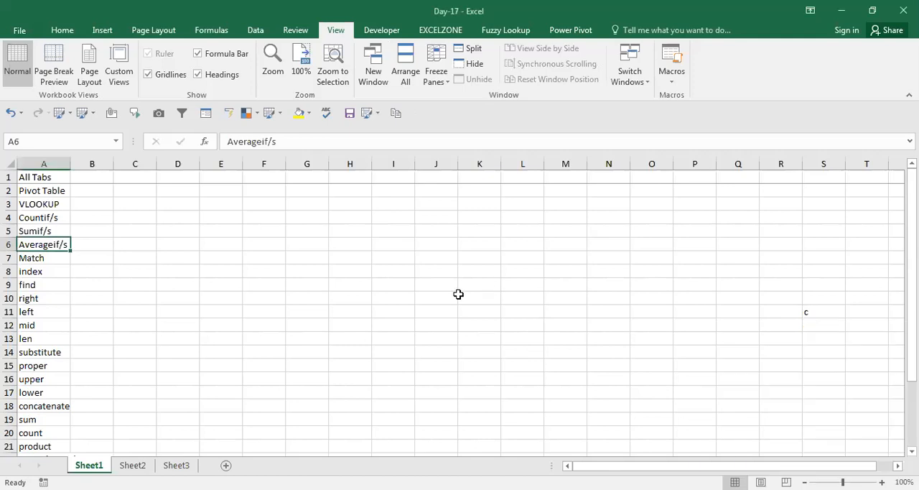
{"action": "left_click", "coordinate": [383, 267]}
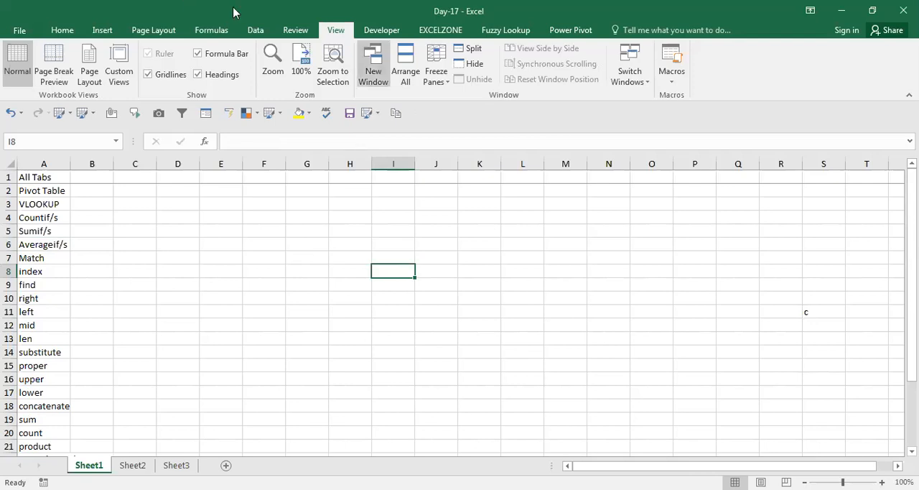
Open the Visual Basic editor, insert a module into the Day-17 workbook and create a procedure named test.
{"action": "left_click", "coordinate": [387, 29]}
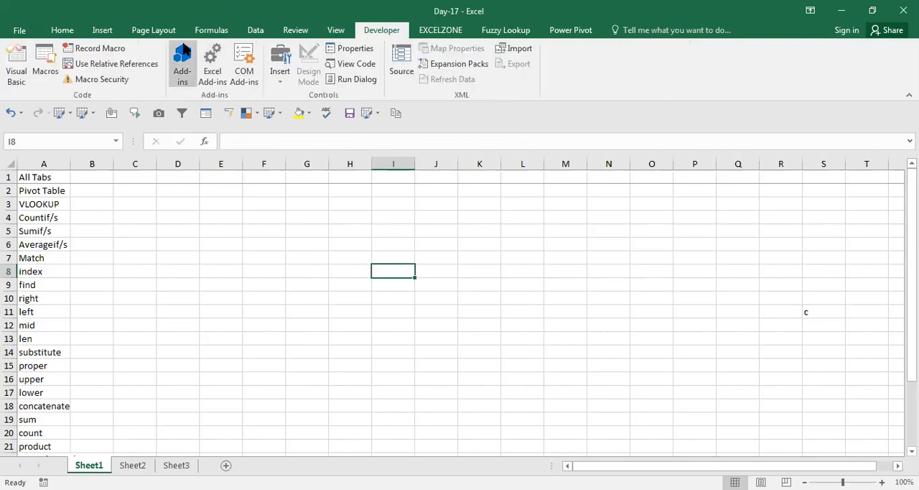
{"action": "left_click", "coordinate": [19, 70]}
{"action": "key", "text": "alt+i"}
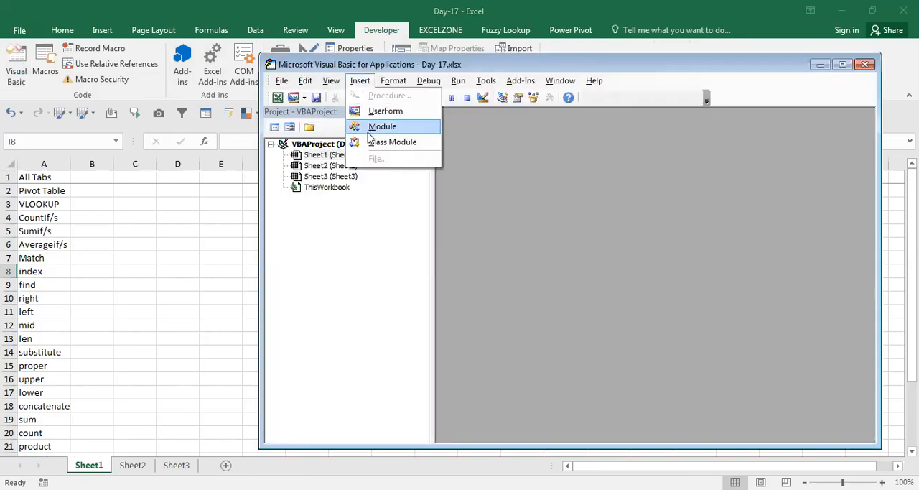
{"action": "left_click", "coordinate": [369, 132]}
{"action": "type", "text": "sub test"}
{"action": "key", "text": "Return"}
{"action": "key", "text": "Up"}
Begin a code line in the test procedure that refers to the Formula property of range "a1:a10".
{"action": "type", "text": "ra"}
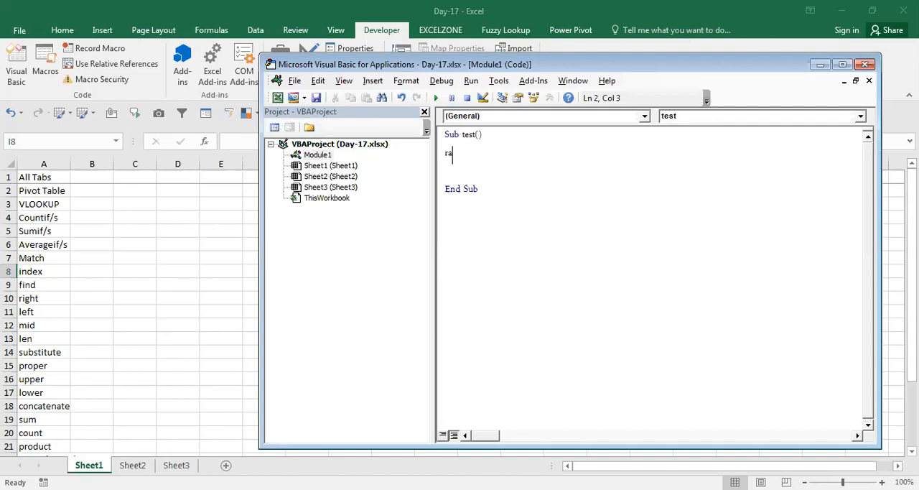
{"action": "type", "text": "nge("}
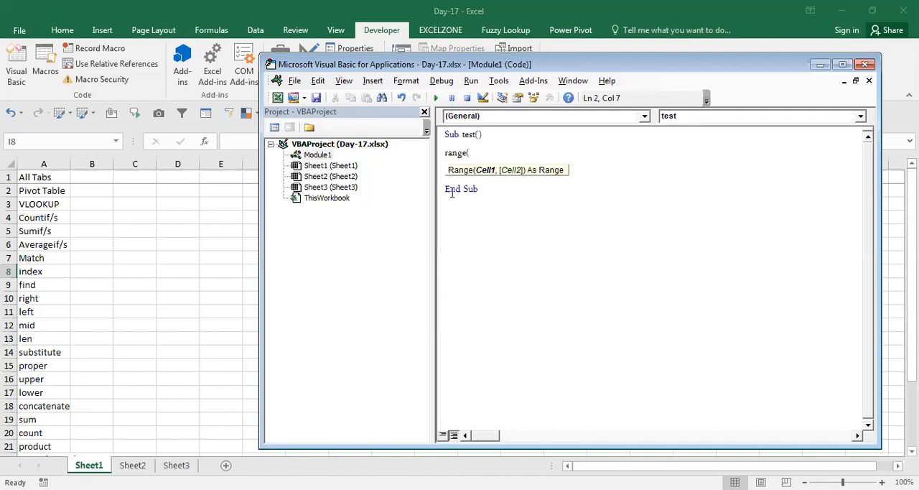
{"action": "type", "text": "\"a1:a10\")."}
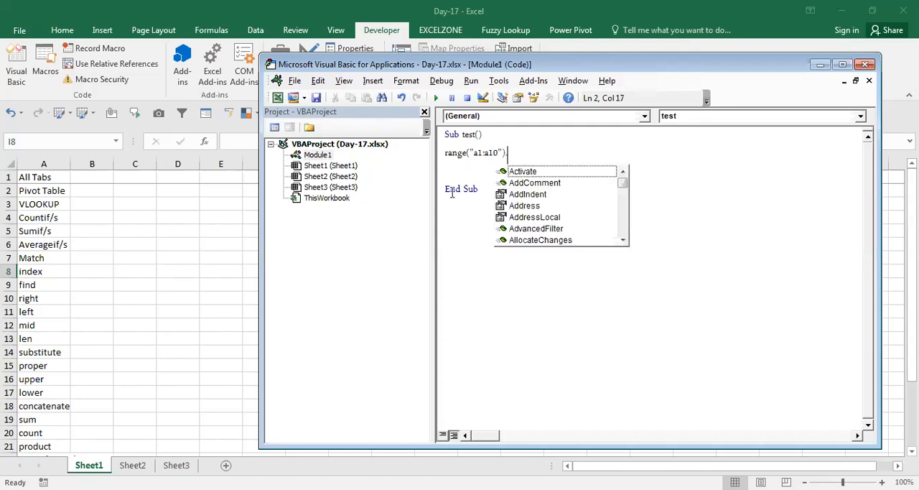
{"action": "type", "text": "for"}
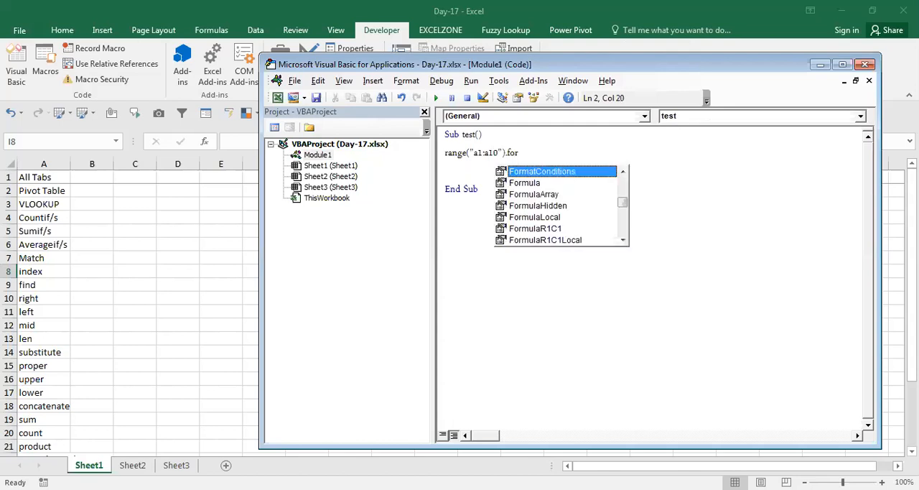
{"action": "key", "text": "Down"}
{"action": "key", "text": "Tab"}
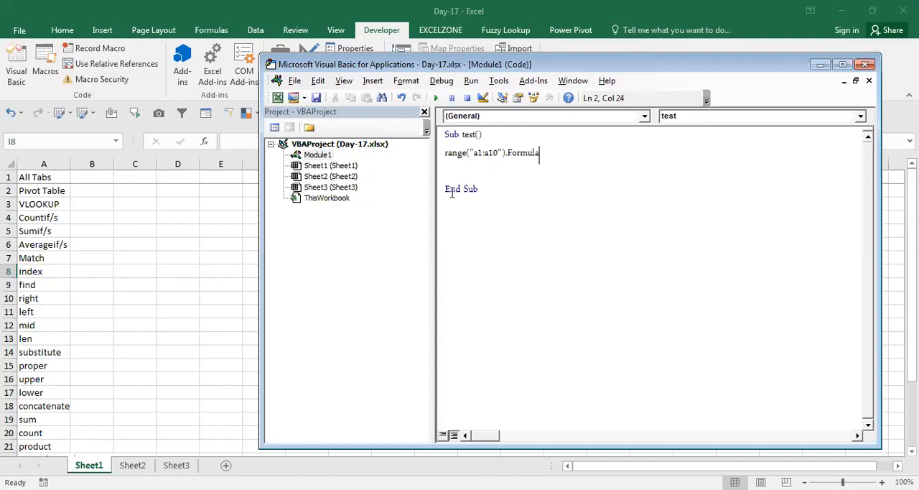
Assign the partial formula text "=vlookup(" to the range's Formula property.
{"action": "type", "text": "=+"}
{"action": "key", "text": "BackSpace"}
{"action": "type", "text": "\"=vlookup("}
{"action": "left_click", "coordinate": [539, 154]}
{"action": "left_click", "coordinate": [602, 159]}
{"action": "left_click", "coordinate": [171, 250]}
{"action": "type", "text": "="}
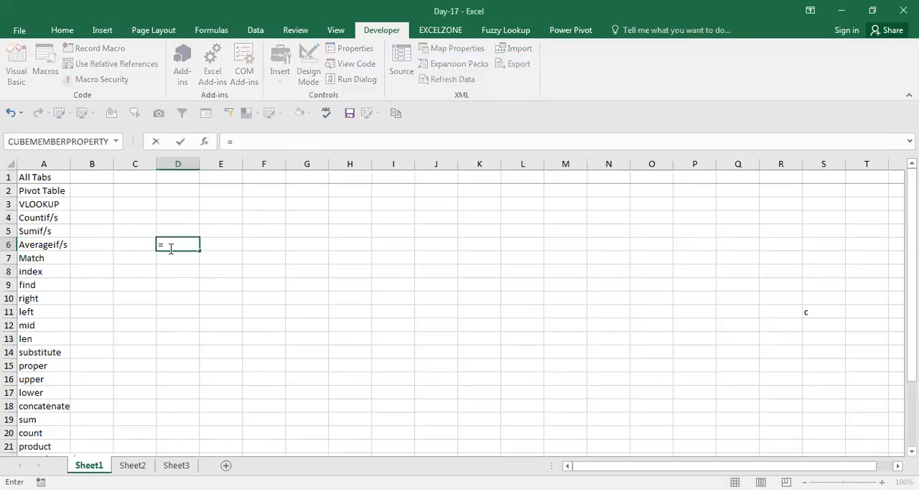
{"action": "type", "text": "VLOOKUP("}
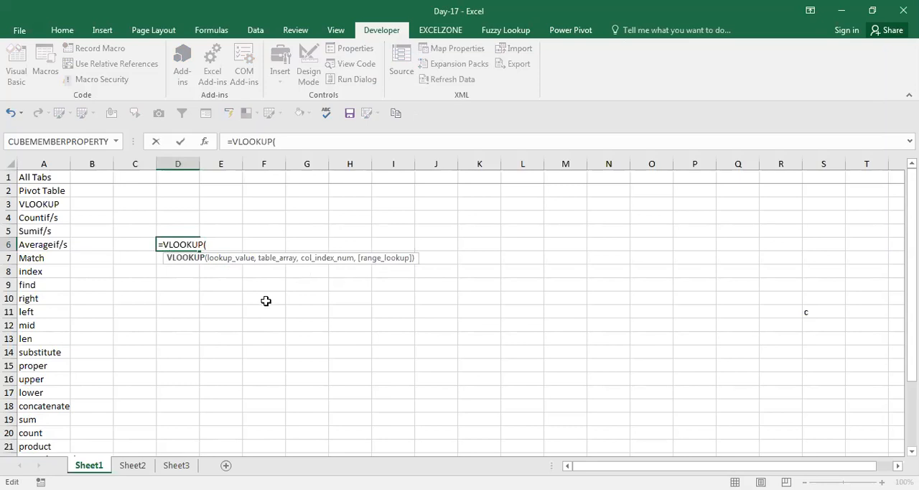
{"action": "key", "text": "Escape"}
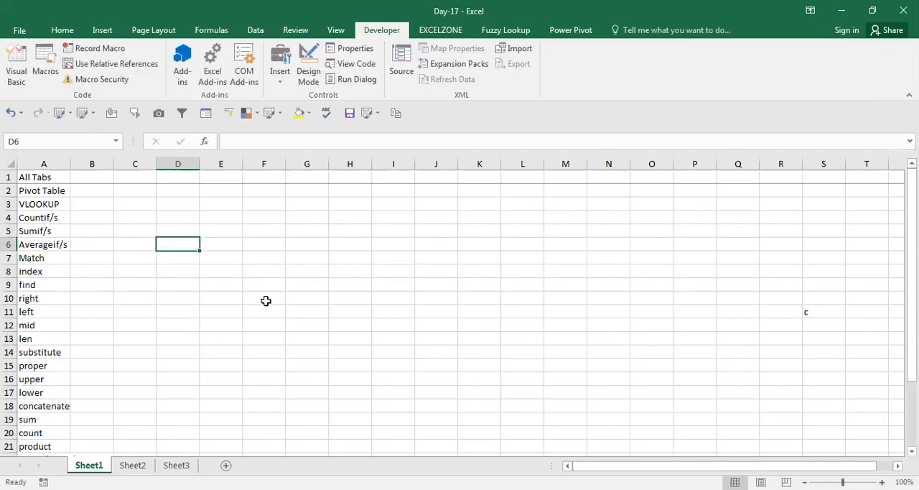
Revisit the formula line in the test procedure, close the Visual Basic editor and return to cell J7 of Sheet1.
{"action": "key", "text": "alt+F11"}
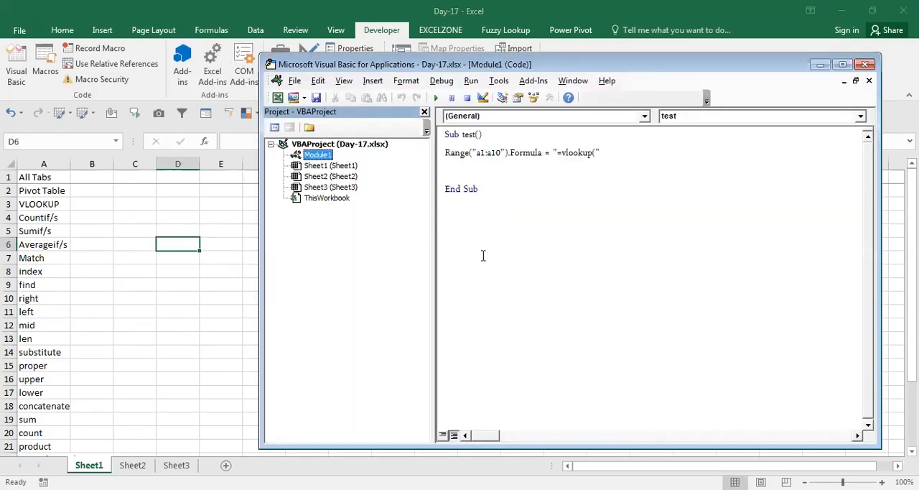
{"action": "left_click", "coordinate": [607, 152]}
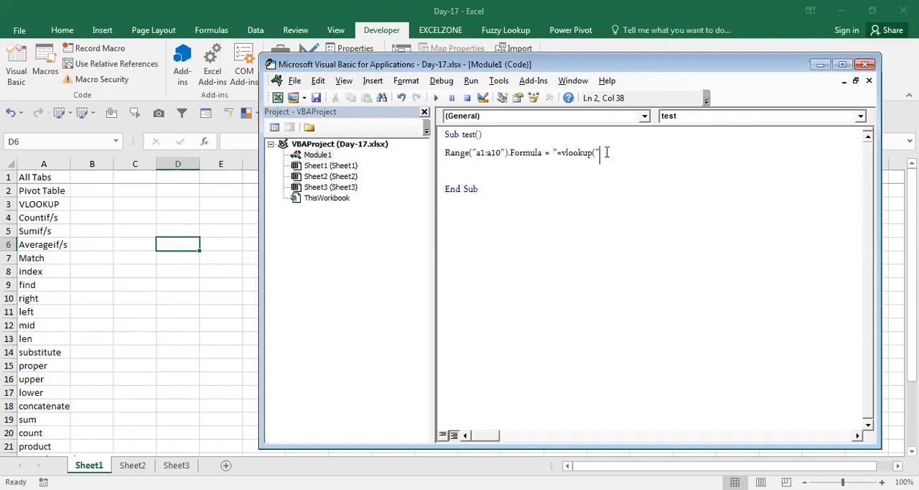
{"action": "key", "text": "alt+Tab"}
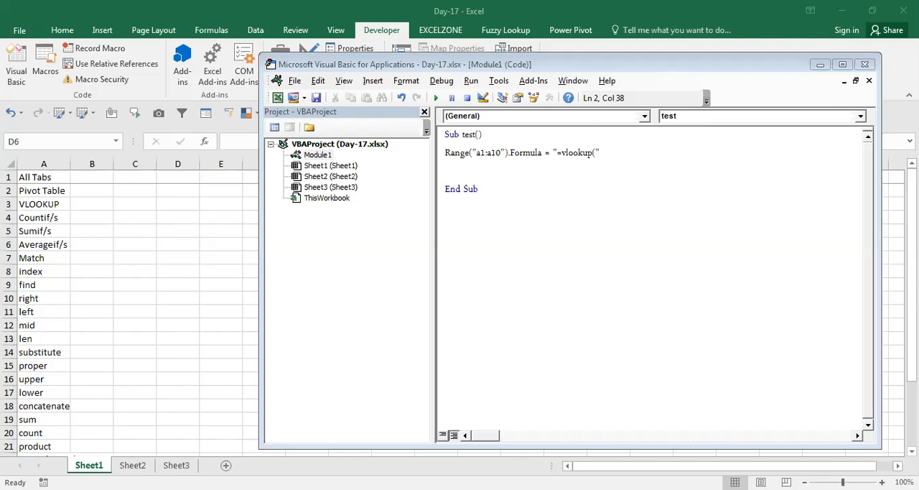
{"action": "left_click", "coordinate": [867, 65]}
{"action": "left_click", "coordinate": [429, 261]}
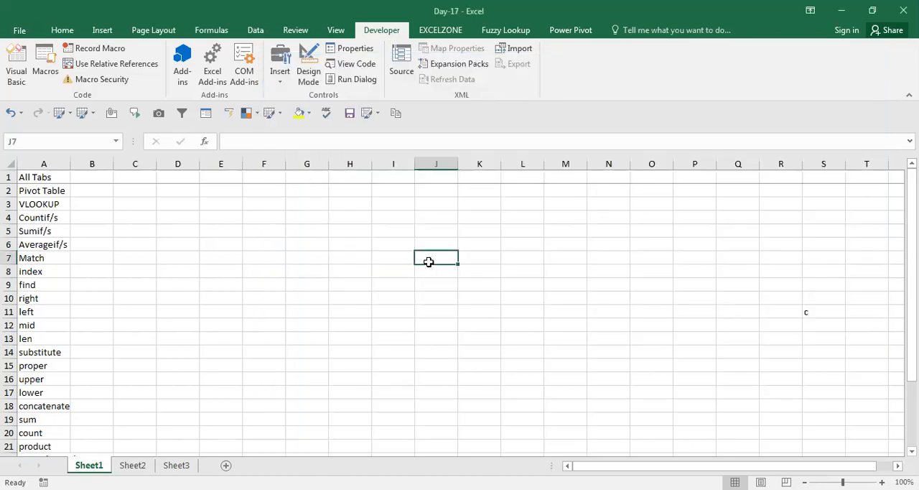